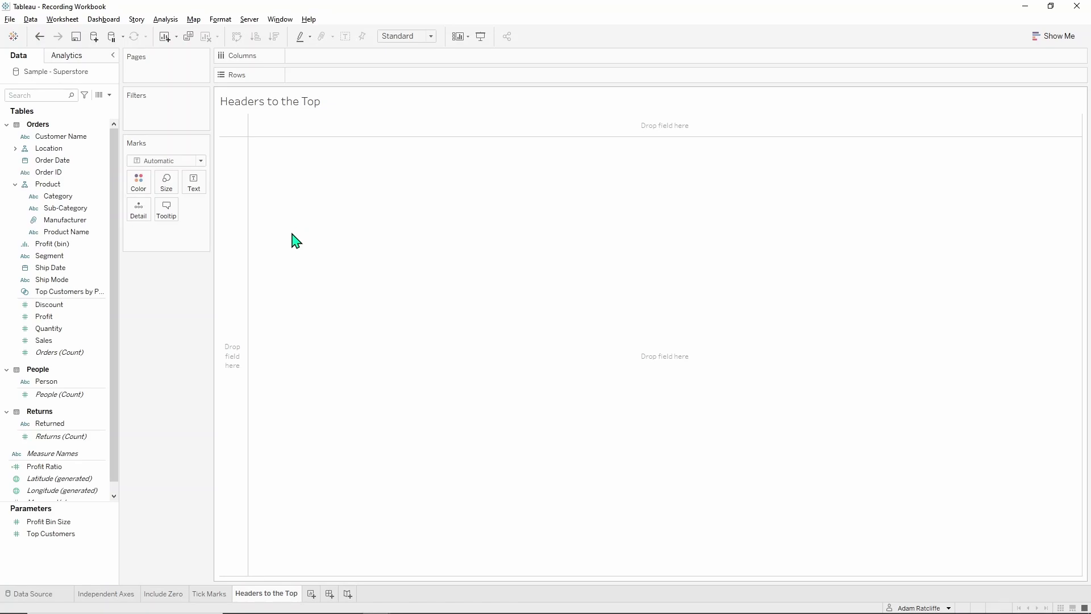
# Step: Go to the Independent Axes worksheet
pyautogui.click(121, 591)
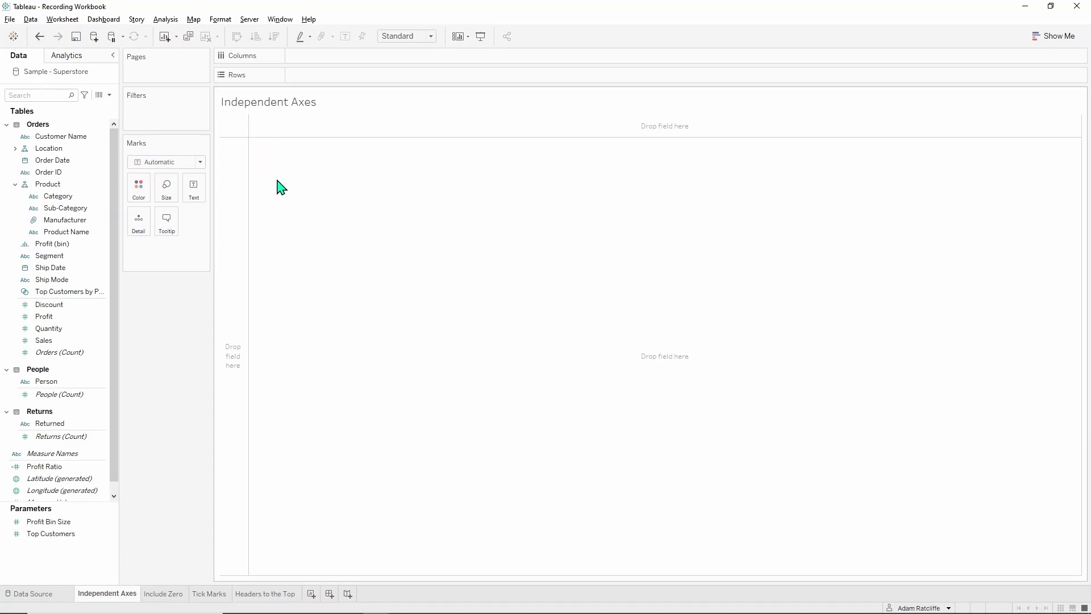
# Step: Put continuous MONTH(Order Date) on Columns, and Sub-Category and SUM(Profit) on Rows
pyautogui.click(54, 160)
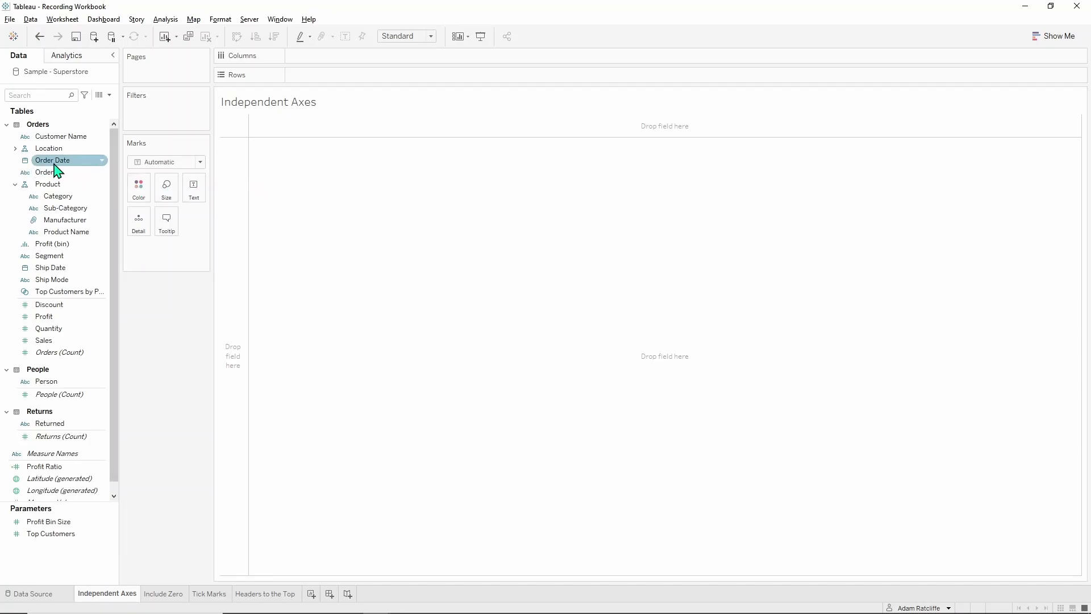
pyautogui.moveTo(55, 163); pyautogui.dragTo(329, 61)
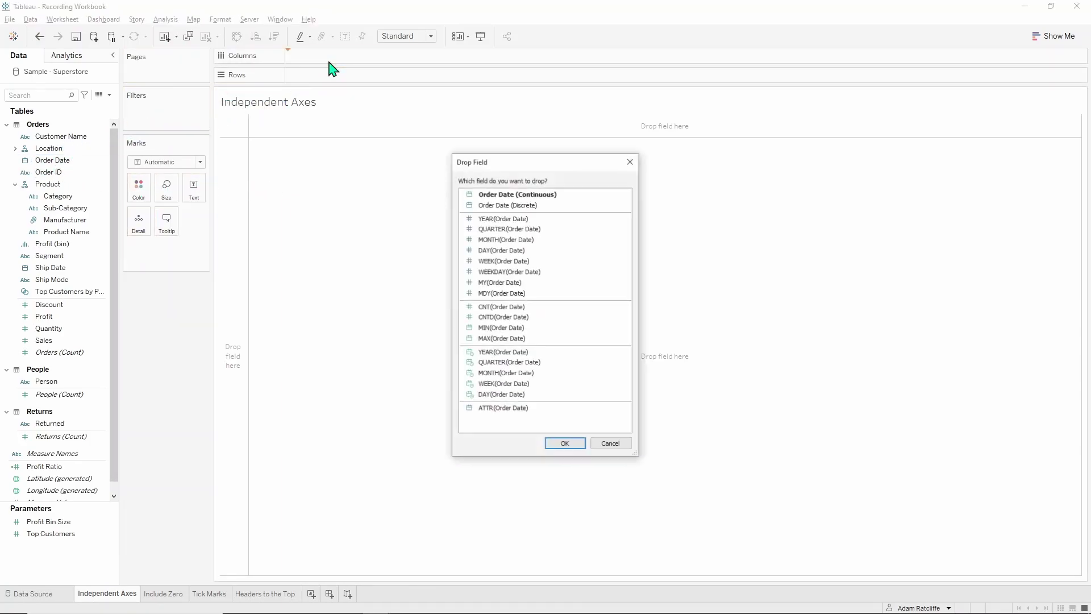
pyautogui.click(547, 374)
pyautogui.click(565, 444)
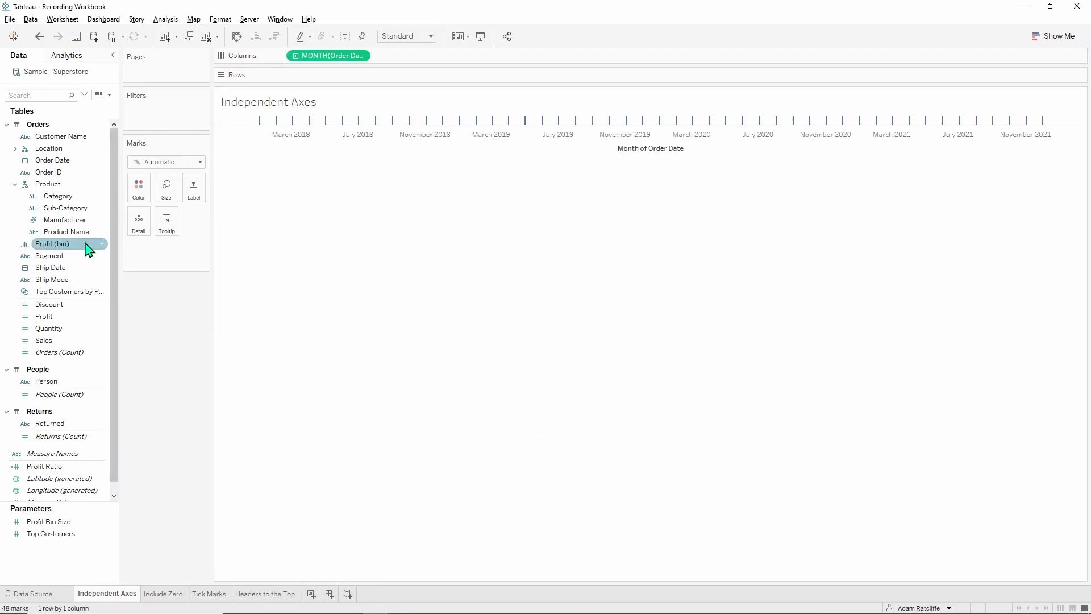
pyautogui.moveTo(73, 213); pyautogui.dragTo(328, 83)
pyautogui.moveTo(46, 317); pyautogui.dragTo(417, 76)
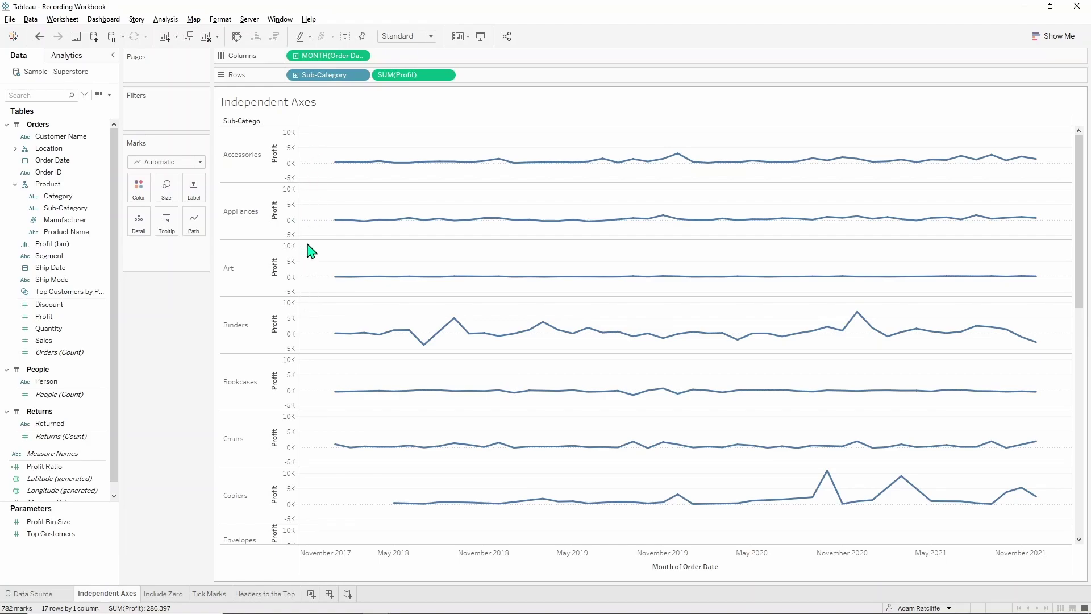
# Step: Set the Profit axis to independent ranges for each Sub-Category row, then go to Include Zero
pyautogui.moveTo(358, 290)
pyautogui.rightClick(294, 268)
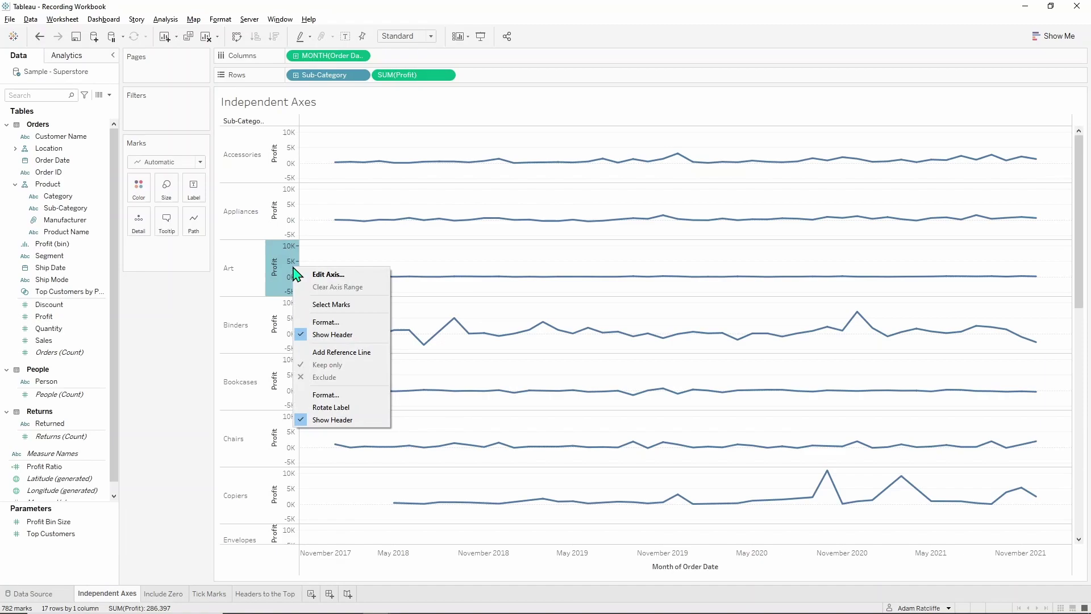
pyautogui.click(358, 281)
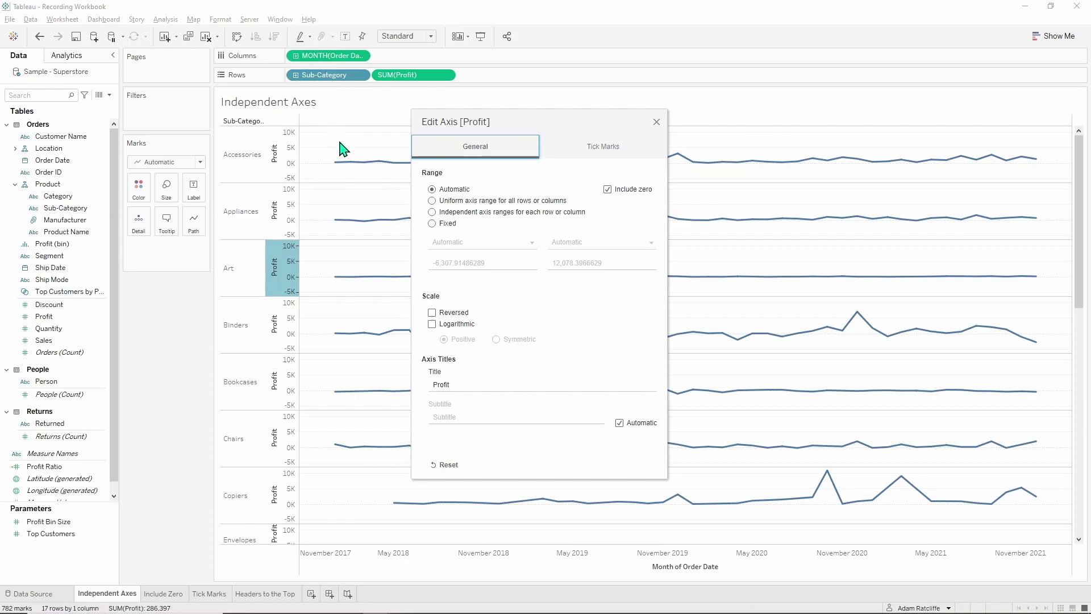
pyautogui.click(438, 214)
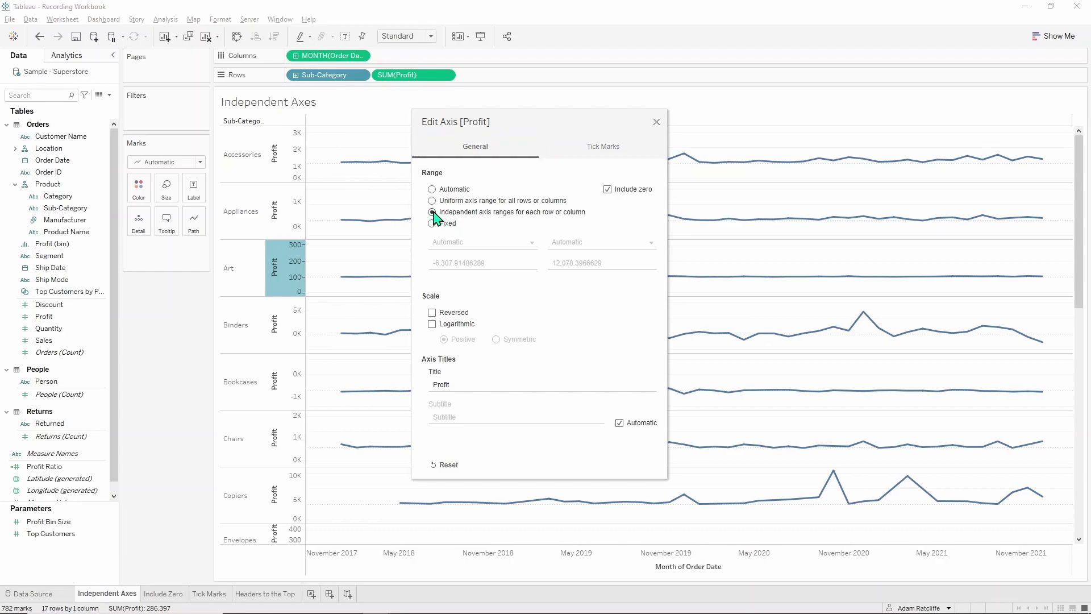
pyautogui.moveTo(524, 127); pyautogui.dragTo(126, 112)
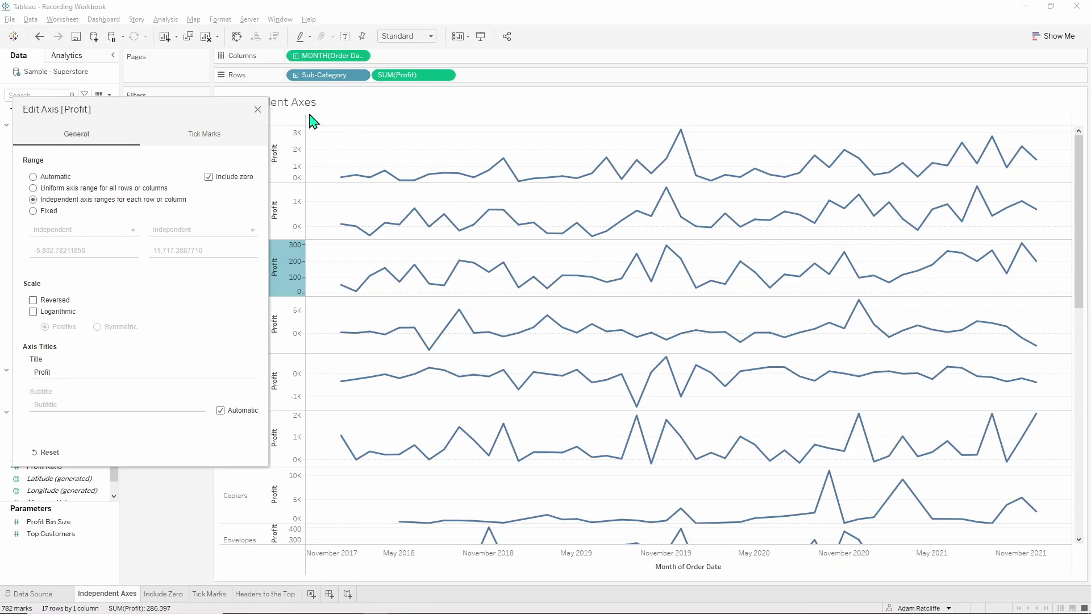
pyautogui.click(258, 109)
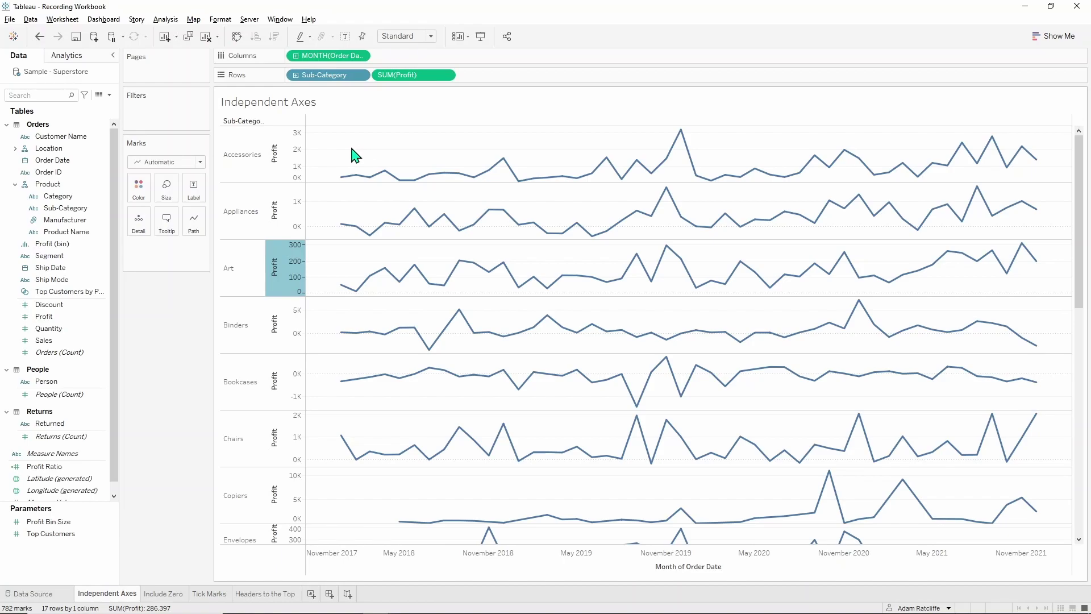
pyautogui.hotkey('ctrl', 'Tab')
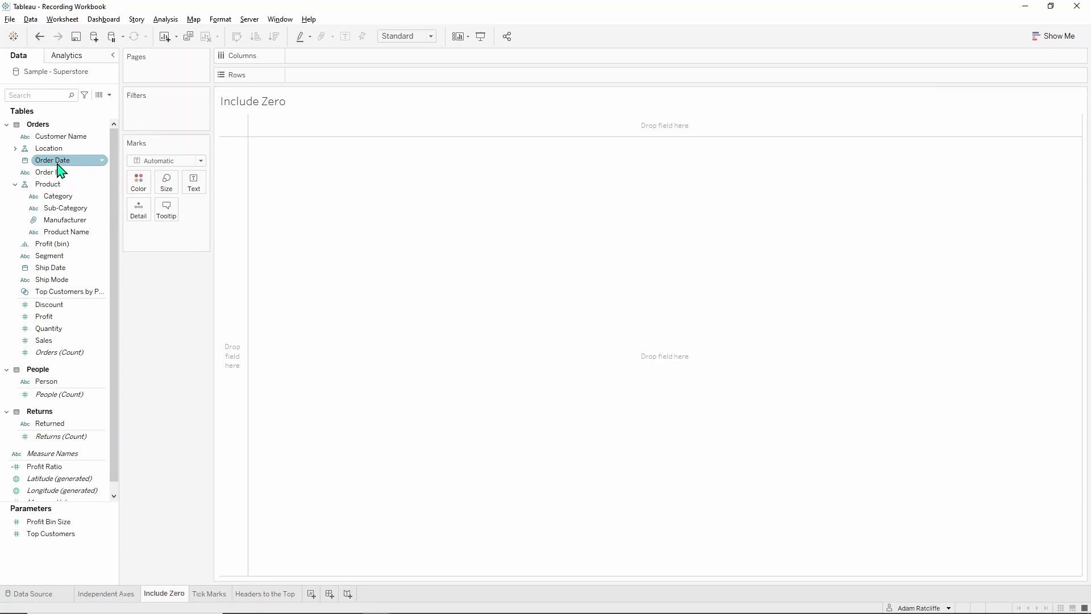
# Step: Chart the distinct count (CNTD) of Order ID by YEAR(Order Date), 2018–2021, as a line
pyautogui.moveTo(60, 171); pyautogui.dragTo(335, 60)
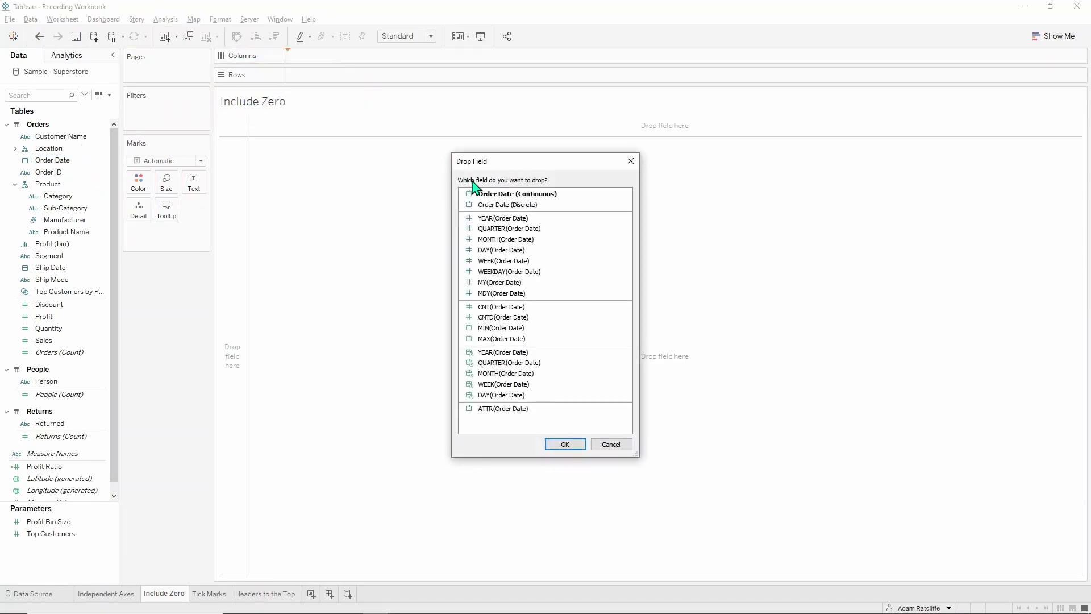
pyautogui.click(545, 219)
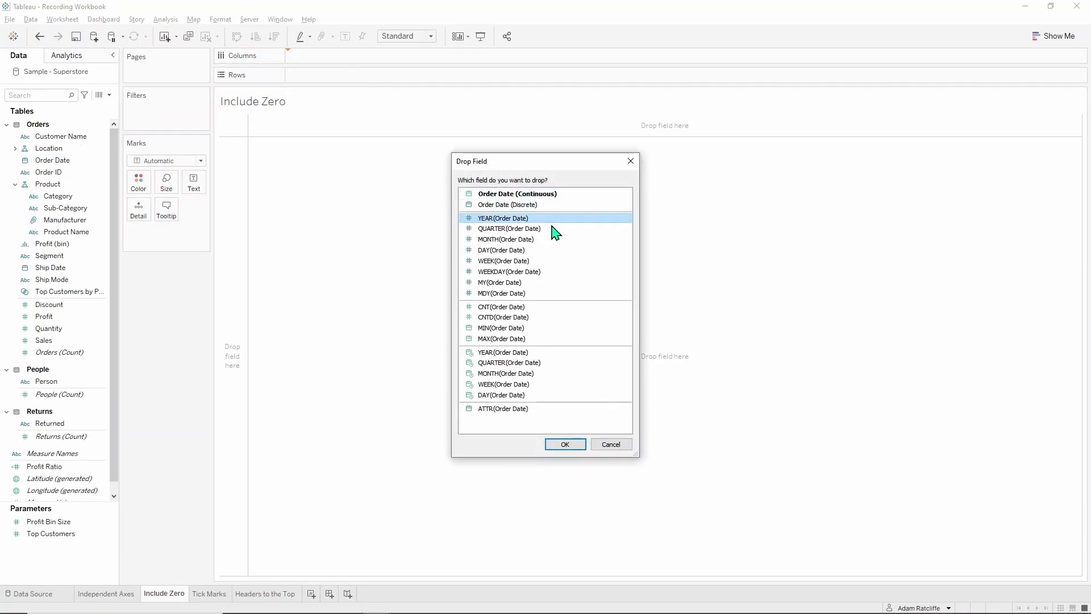
pyautogui.click(577, 447)
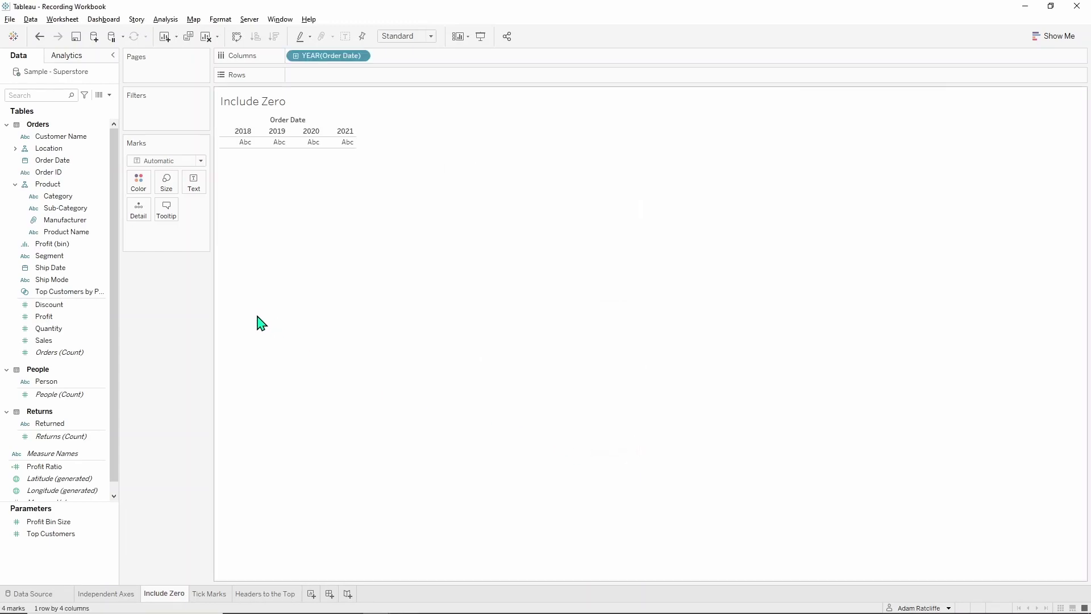
pyautogui.moveTo(51, 172); pyautogui.dragTo(329, 80)
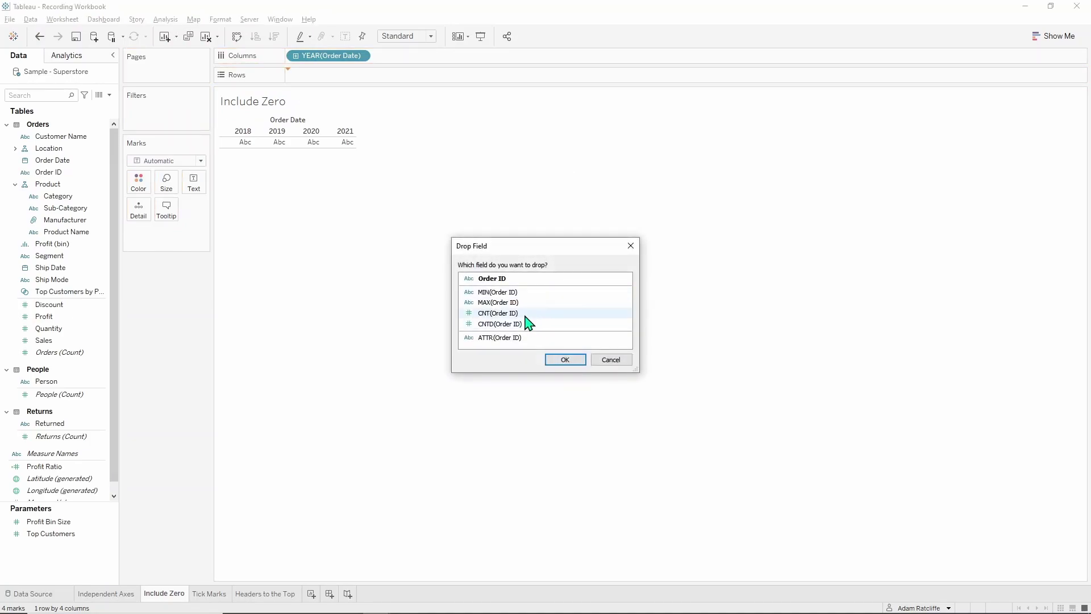
pyautogui.click(531, 324)
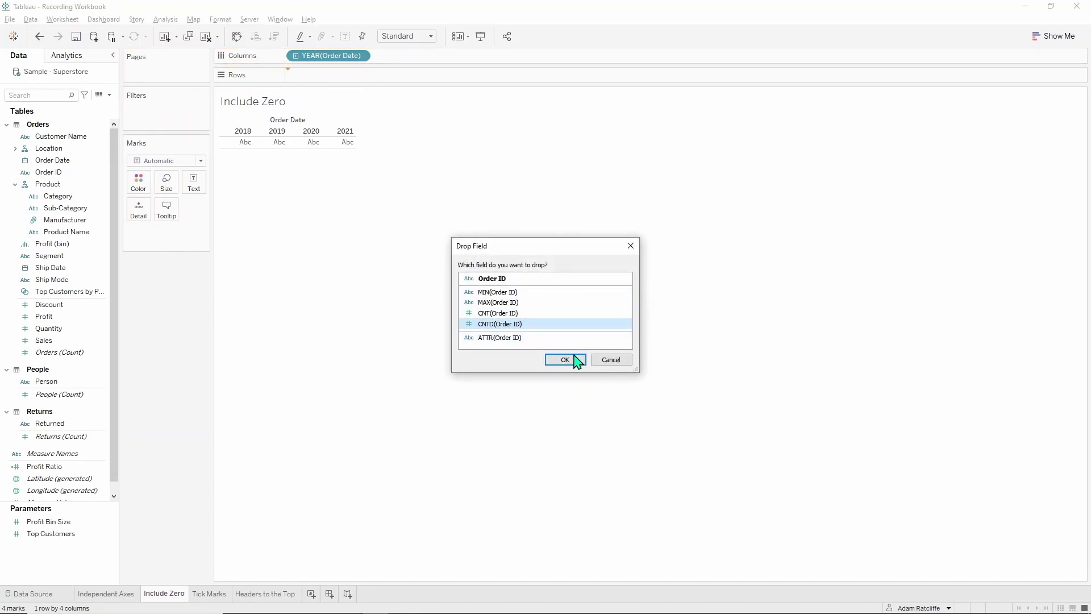
pyautogui.click(566, 360)
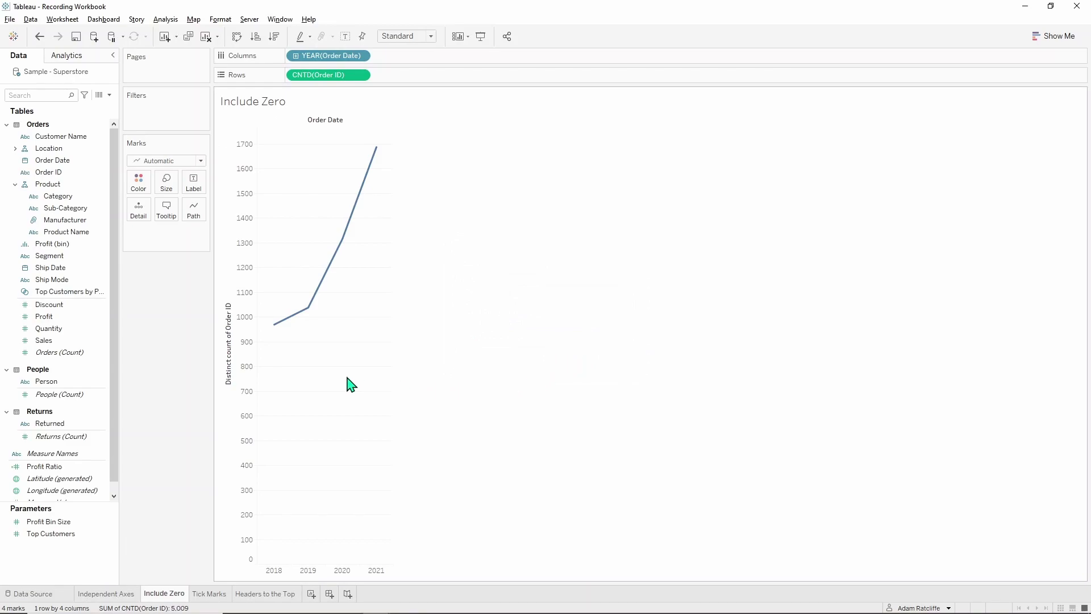
pyautogui.moveTo(271, 331)
pyautogui.moveTo(376, 148)
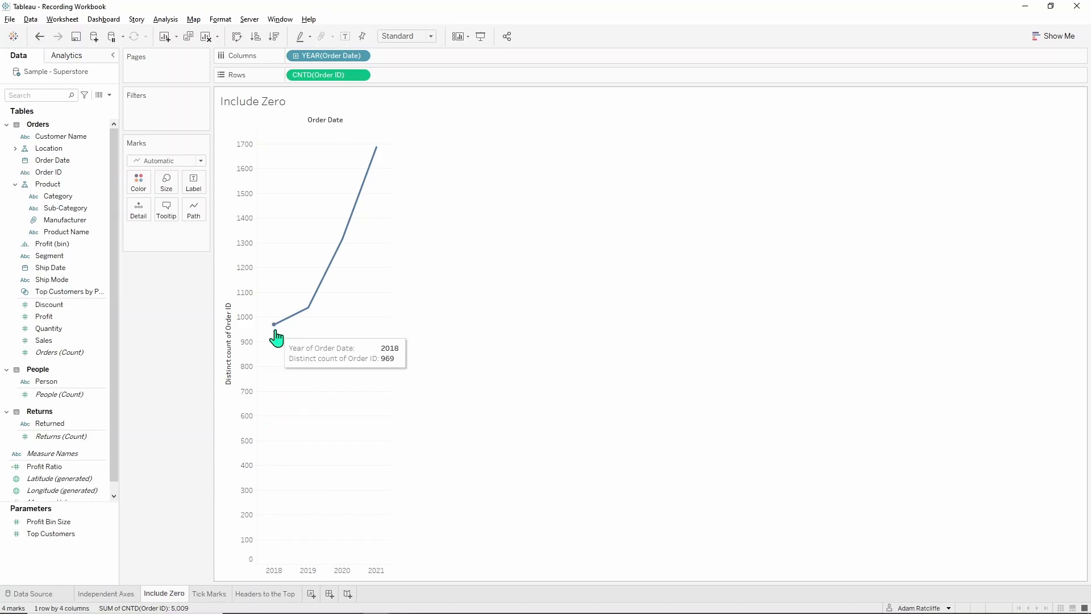
# Step: Turn off Include zero on the distinct Order ID axis so it spans roughly 931 to 1,725
pyautogui.rightClick(245, 346)
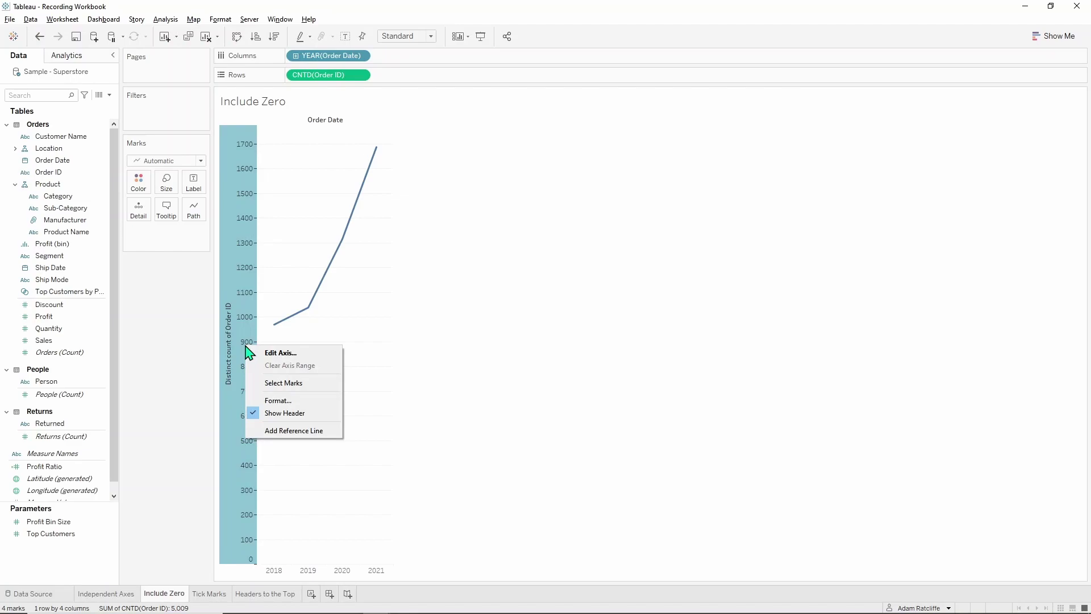
pyautogui.click(320, 357)
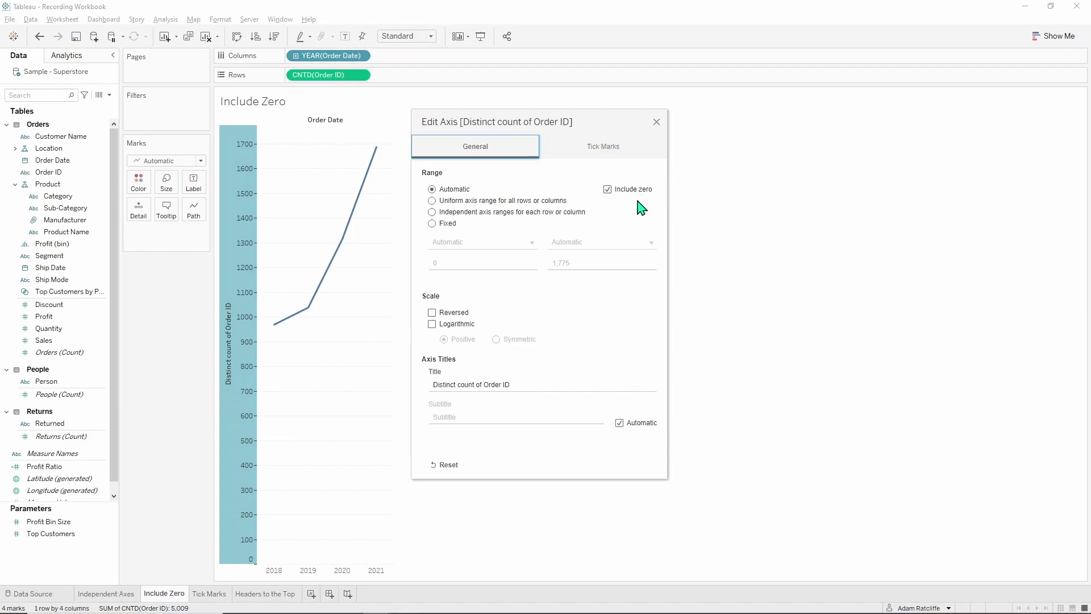
pyautogui.click(607, 189)
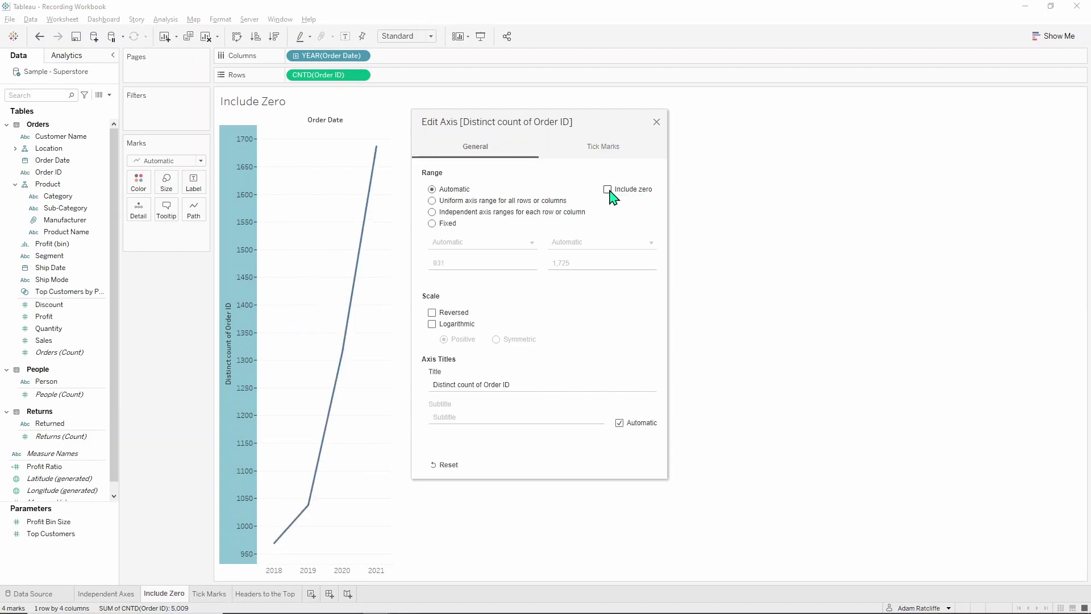
pyautogui.click(656, 123)
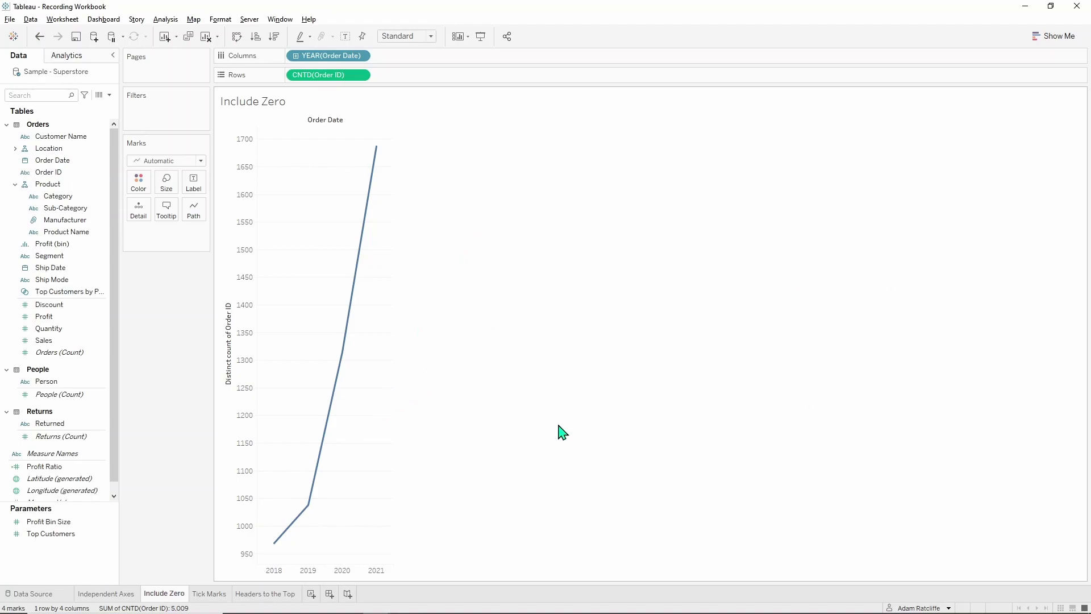
# Step: On the Tick Marks sheet, plot SUM(Profit) as a line against continuous MONTH(Order Date)
pyautogui.hotkey('ctrl', 'Tab')
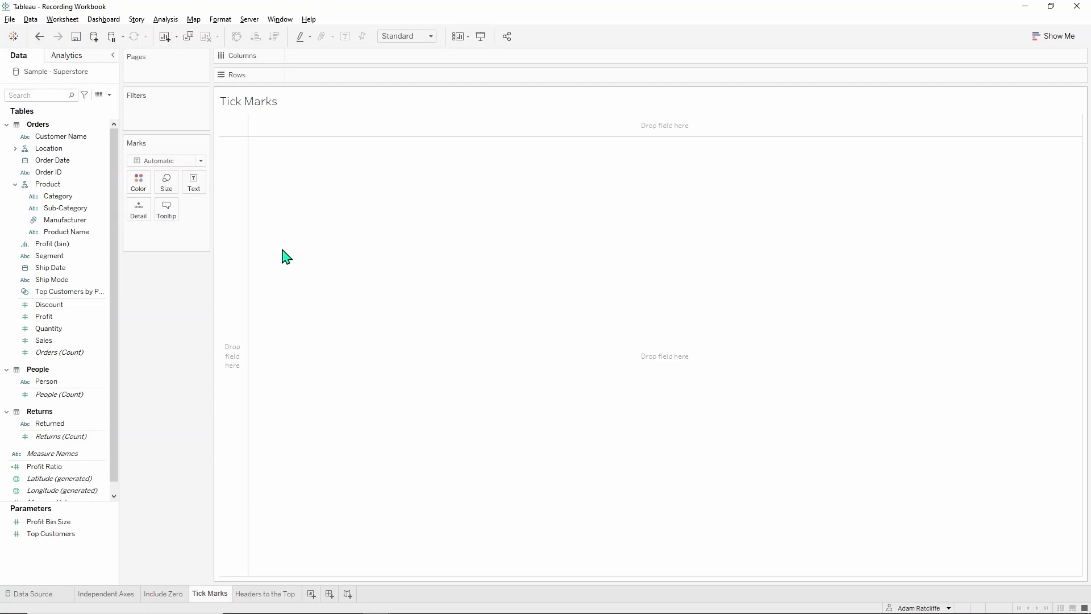
pyautogui.click(60, 161)
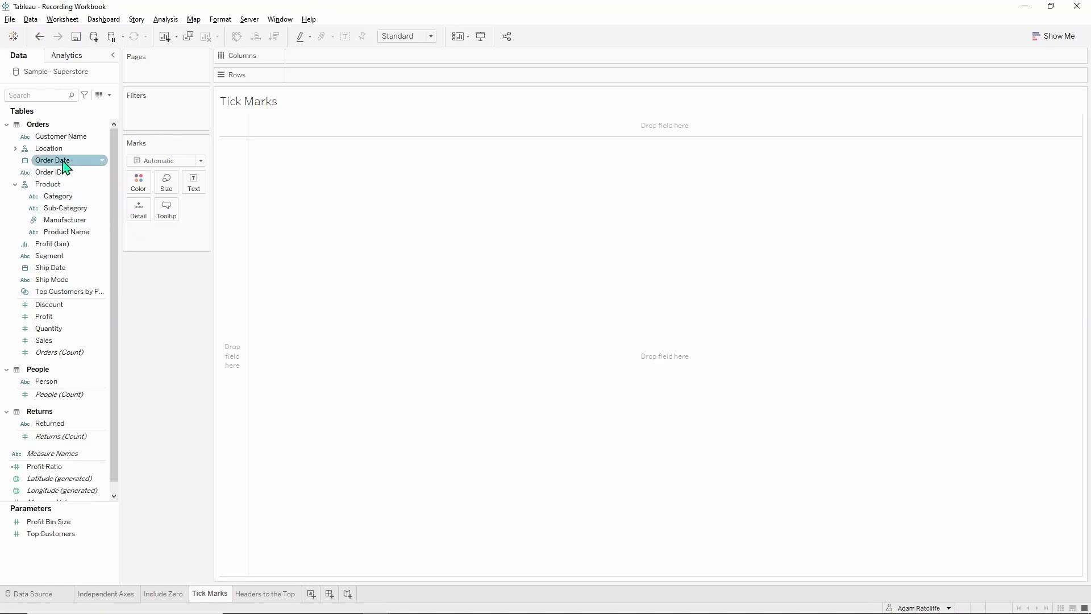
pyautogui.moveTo(58, 164); pyautogui.dragTo(353, 56)
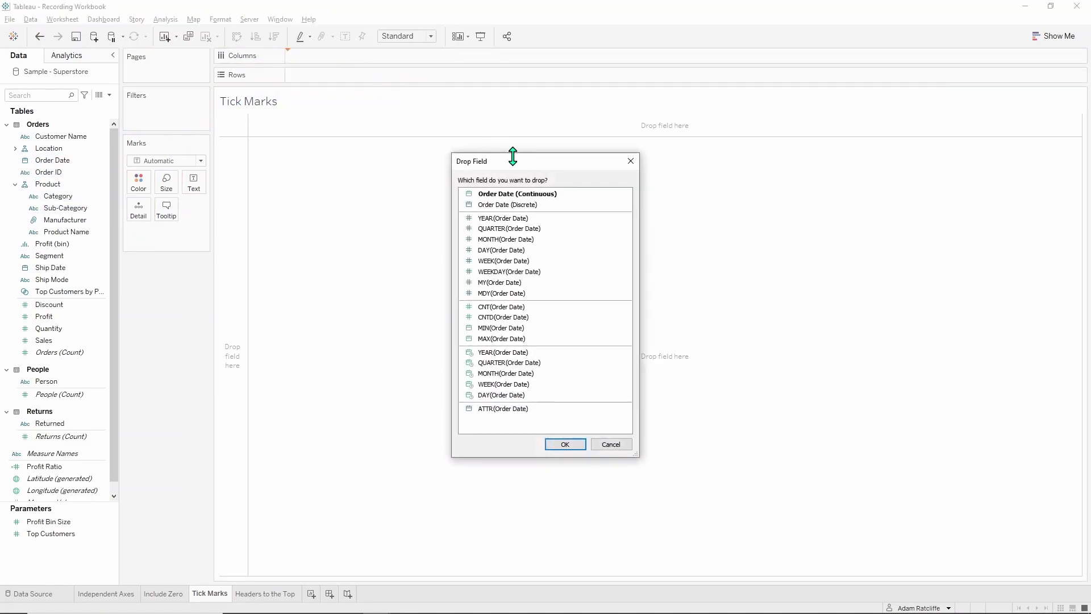
pyautogui.click(573, 375)
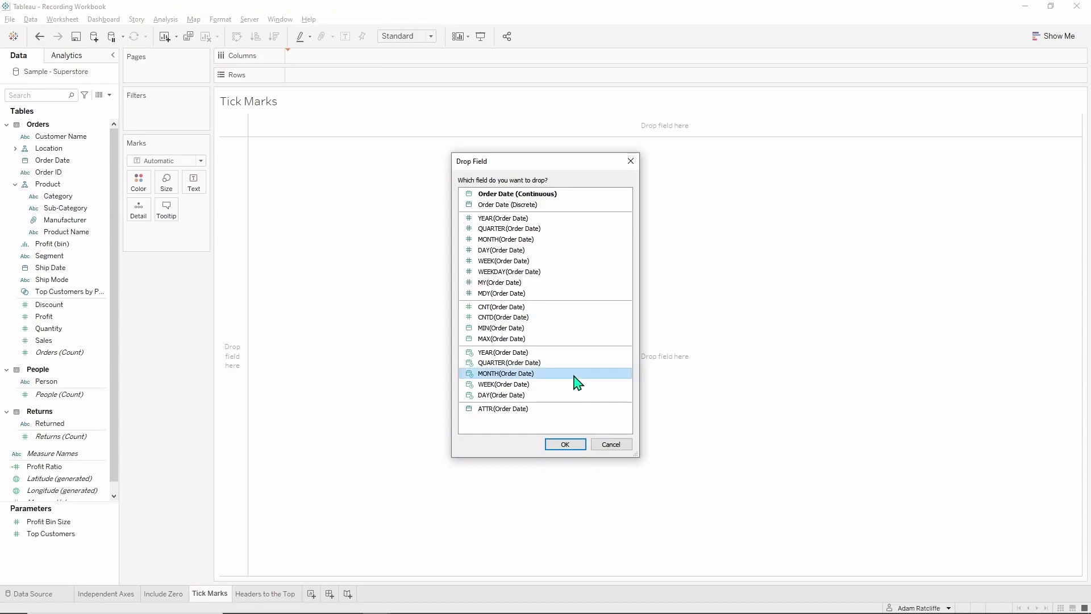
pyautogui.click(560, 443)
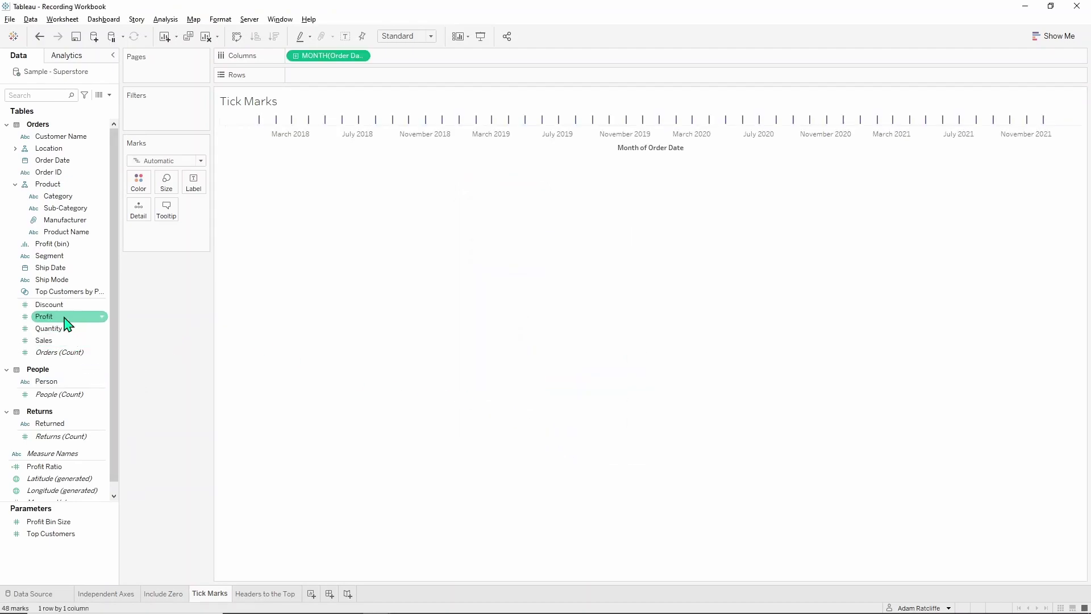
pyautogui.moveTo(65, 322); pyautogui.dragTo(358, 84)
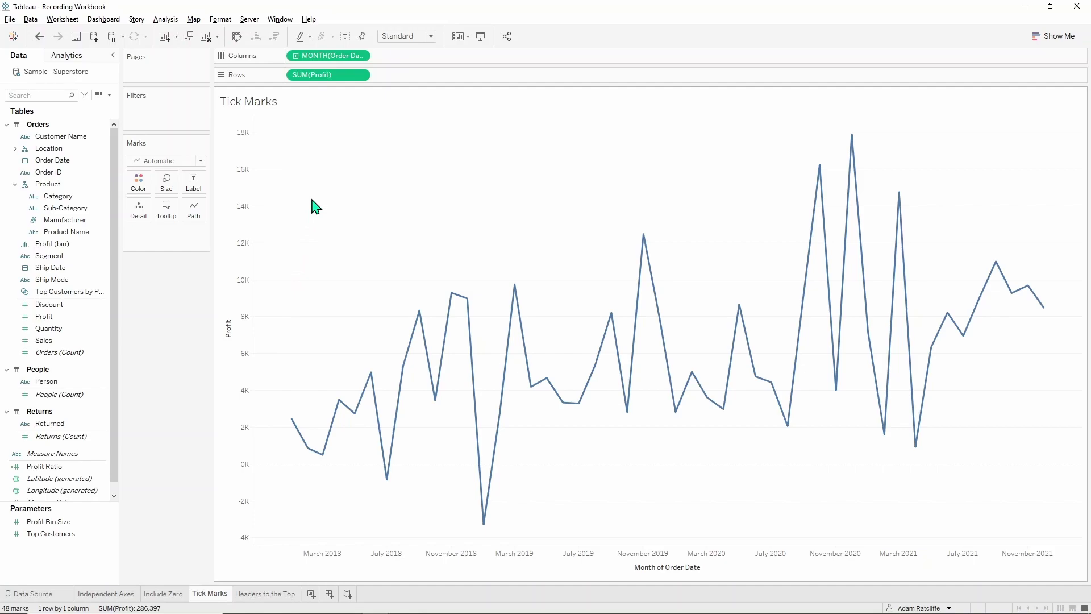
# Step: Set the Profit axis major tick marks to Fixed, interval 2,500 from origin 0
pyautogui.rightClick(248, 337)
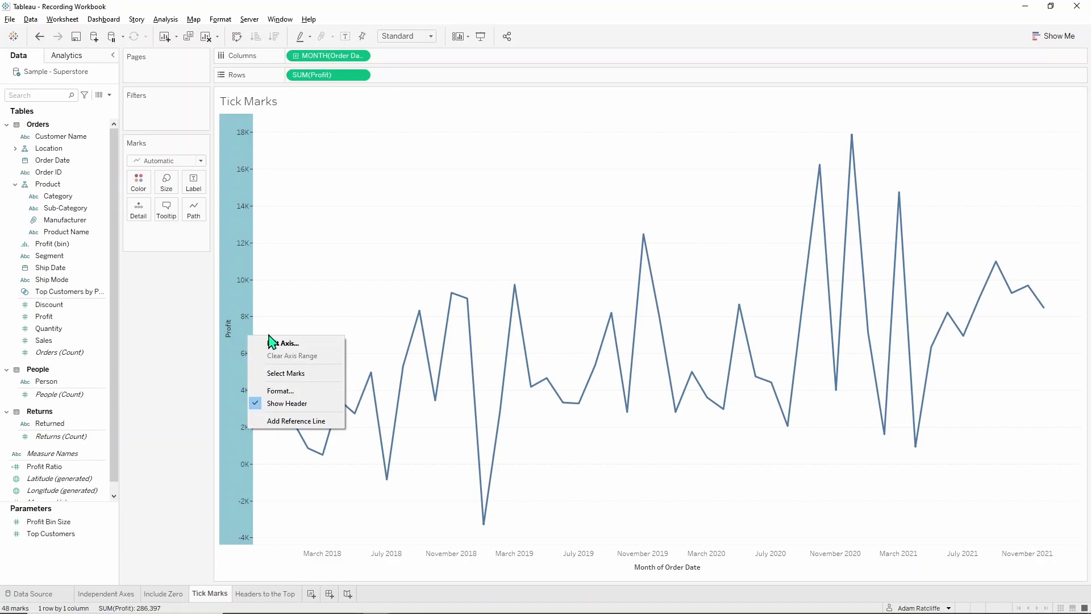
pyautogui.click(331, 344)
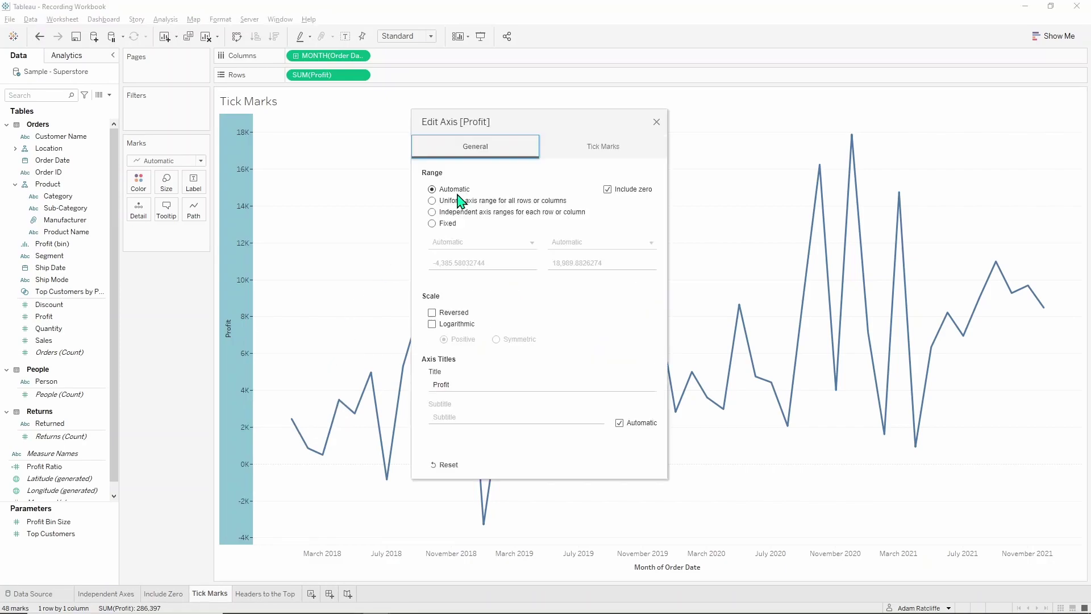
pyautogui.click(587, 146)
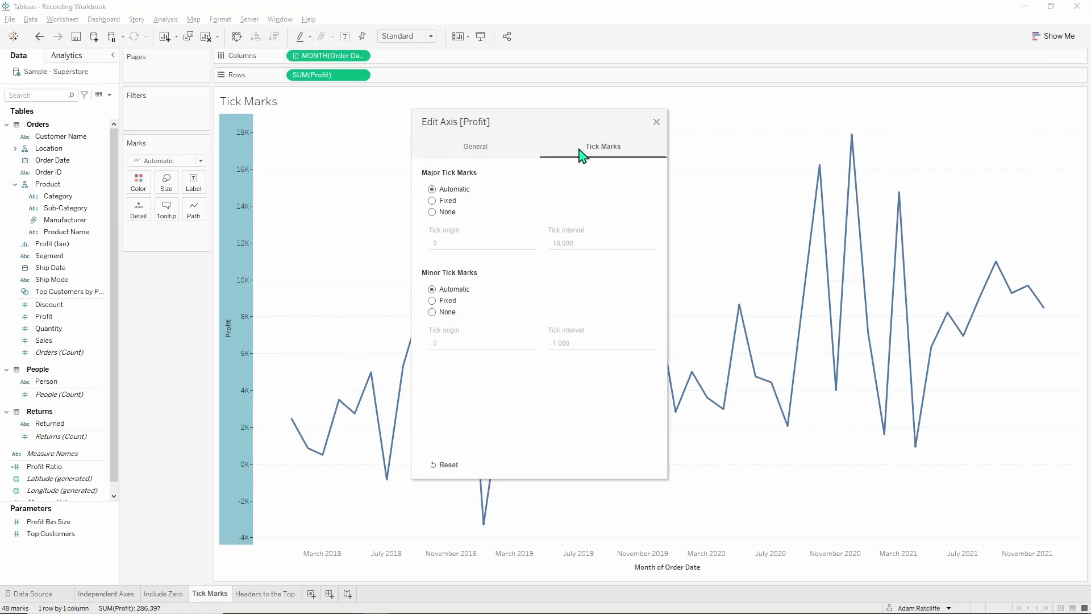
pyautogui.click(453, 201)
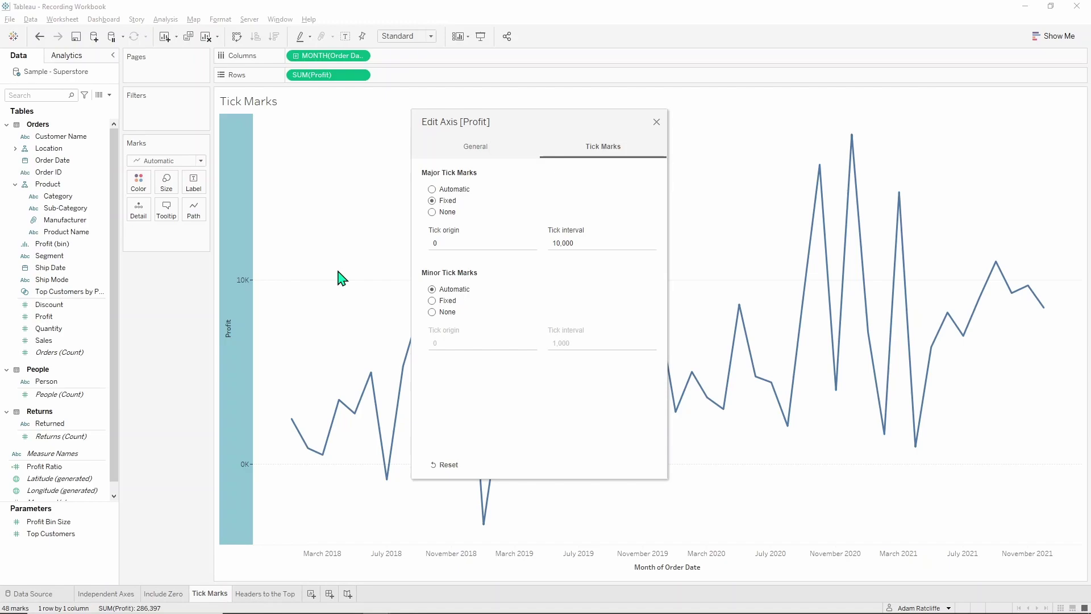
pyautogui.click(604, 244)
pyautogui.click(561, 274)
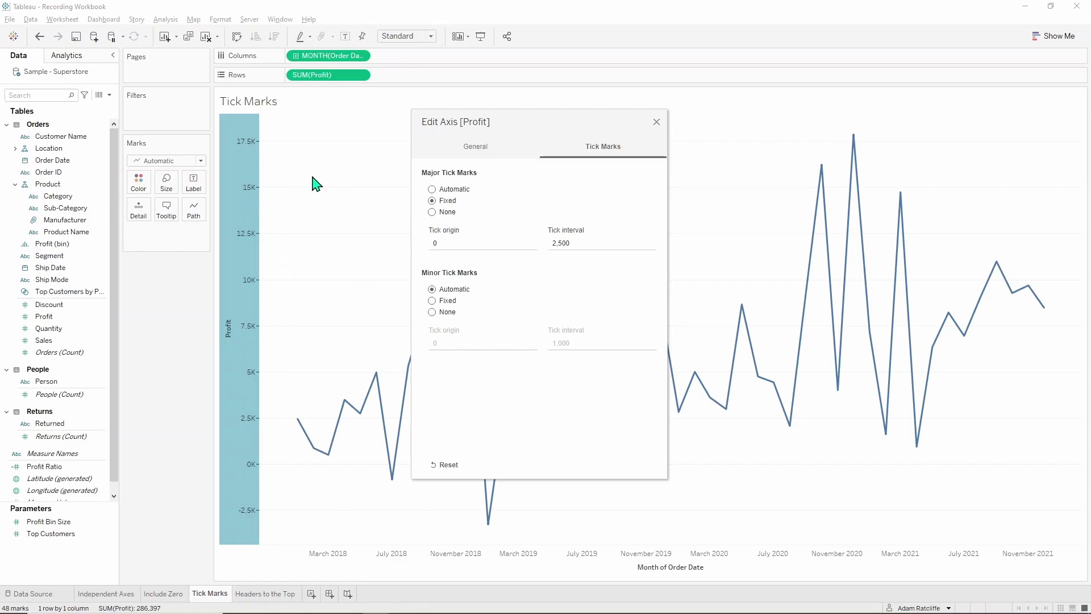
pyautogui.click(656, 122)
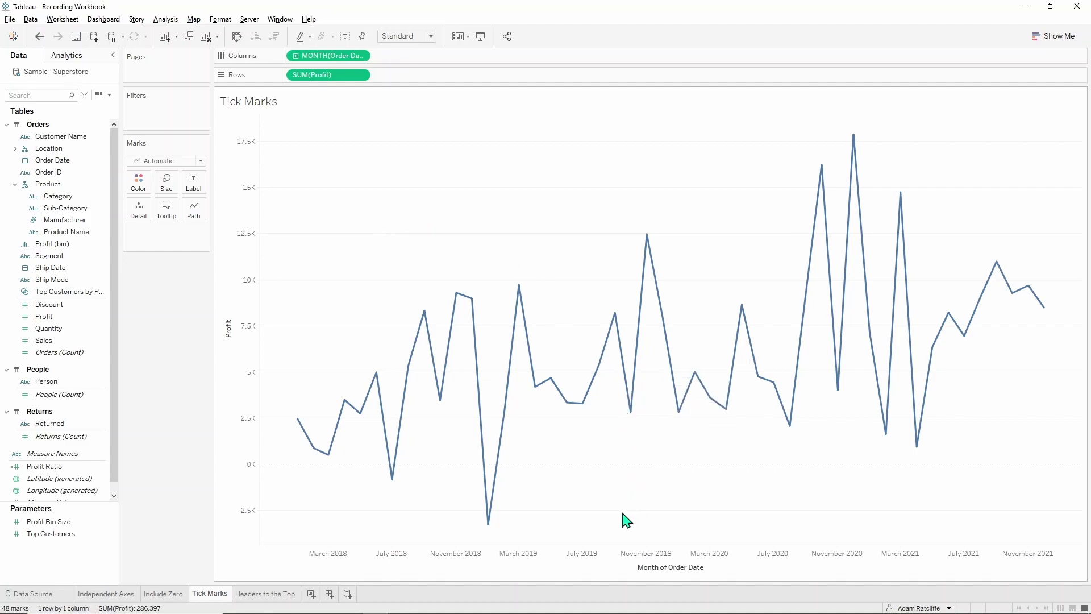
# Step: Fix the date axis major ticks to monthly units with tick origin 01/01/2018
pyautogui.rightClick(593, 568)
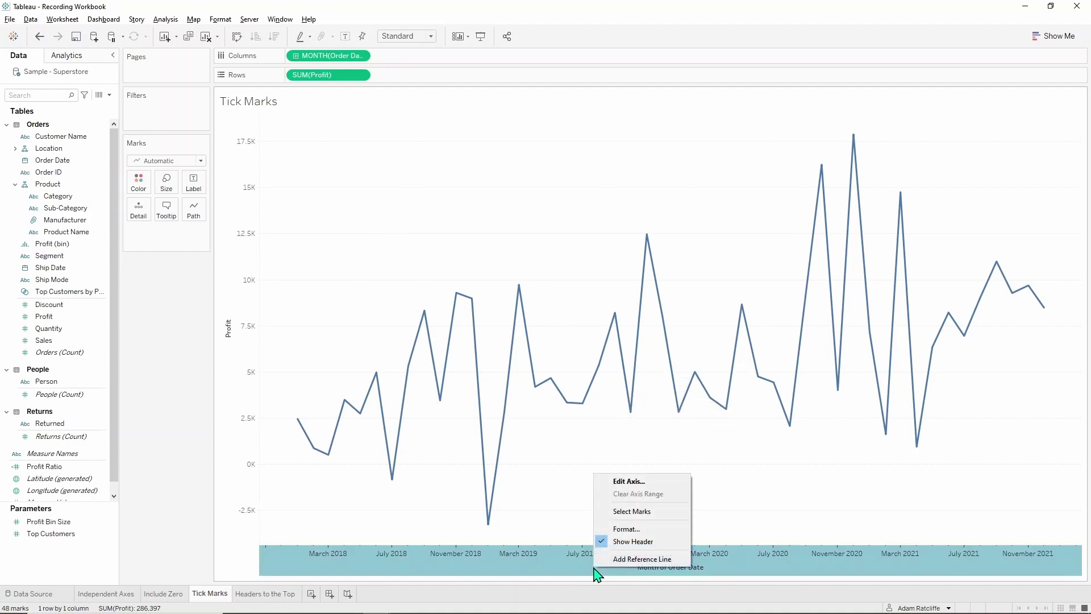
pyautogui.click(664, 483)
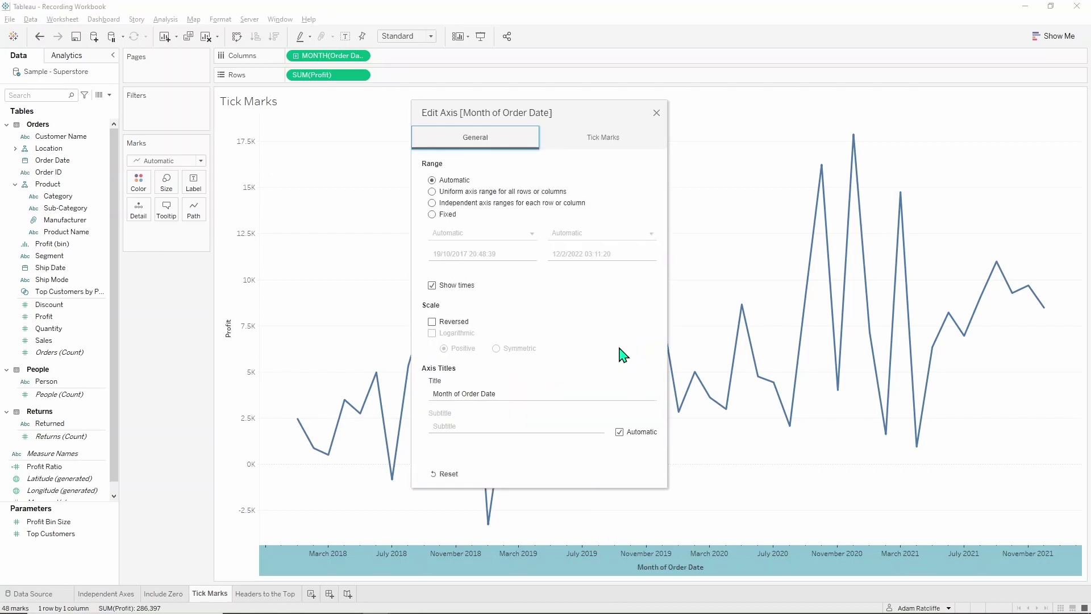
pyautogui.click(600, 138)
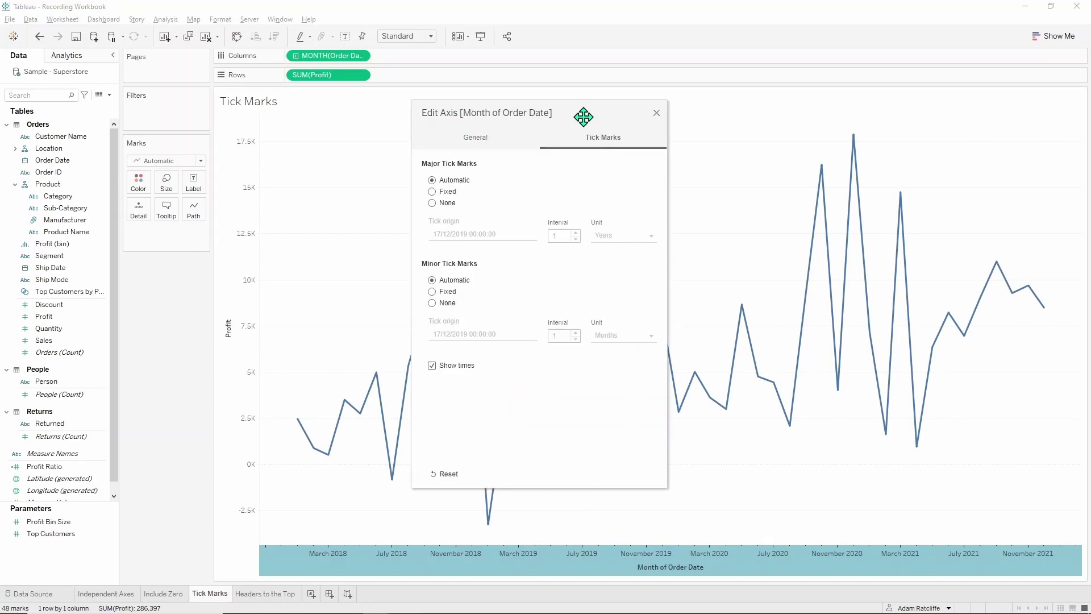
pyautogui.moveTo(584, 117); pyautogui.dragTo(252, 96)
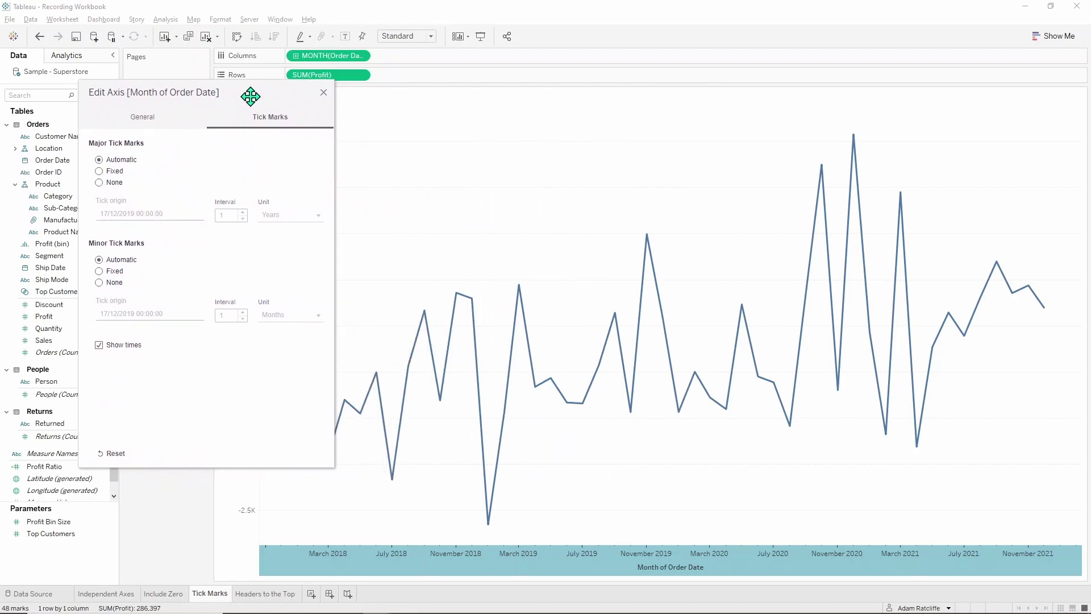
pyautogui.click(100, 172)
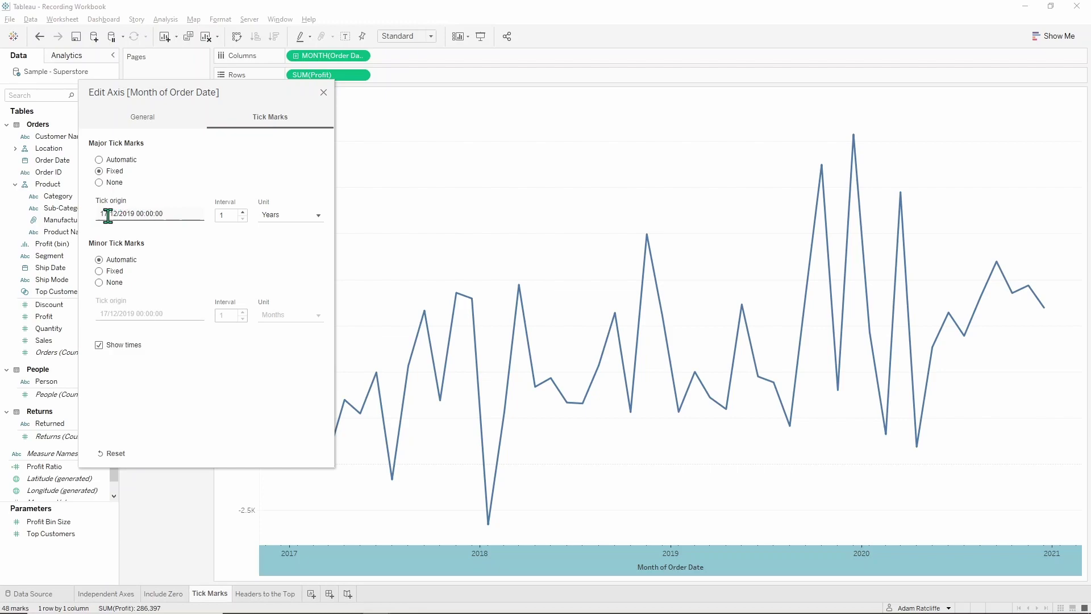
pyautogui.tripleClick(181, 213)
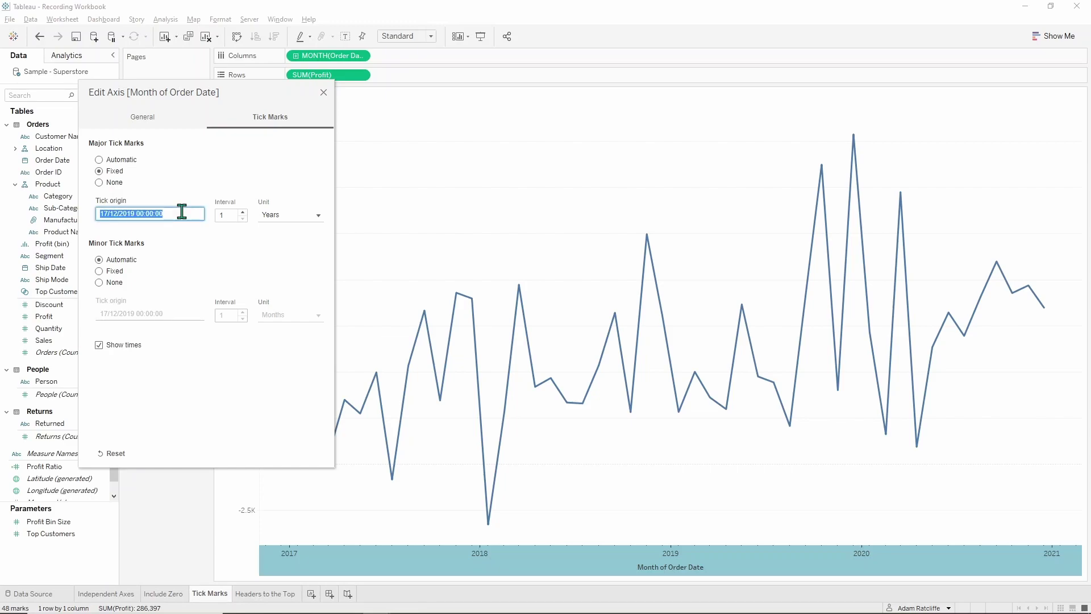
pyautogui.write('01/01/2018')
pyautogui.click(235, 234)
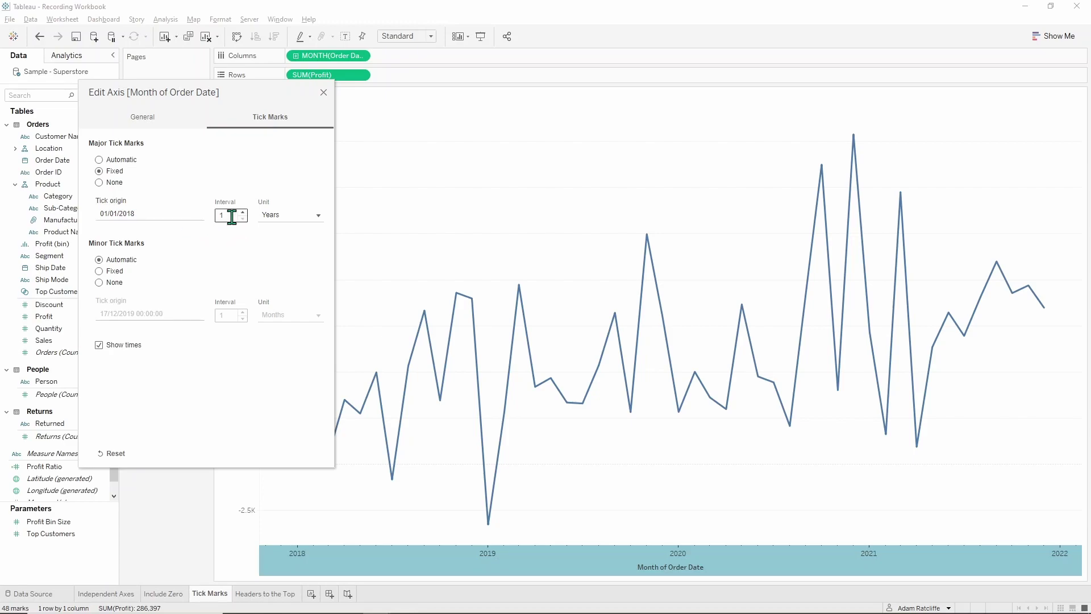
pyautogui.click(285, 218)
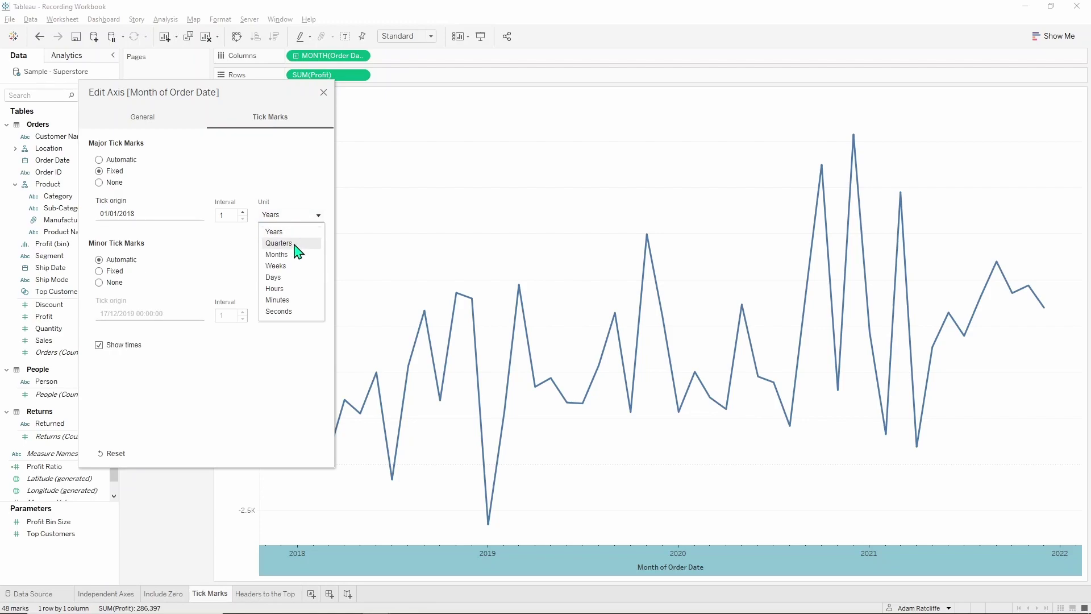
pyautogui.click(295, 255)
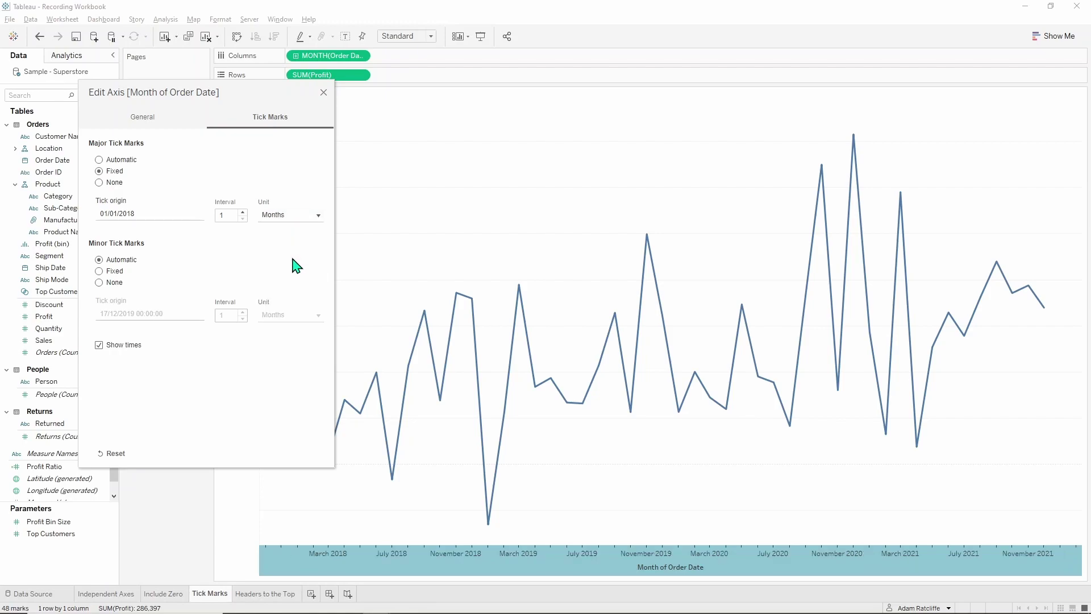
pyautogui.doubleClick(233, 214)
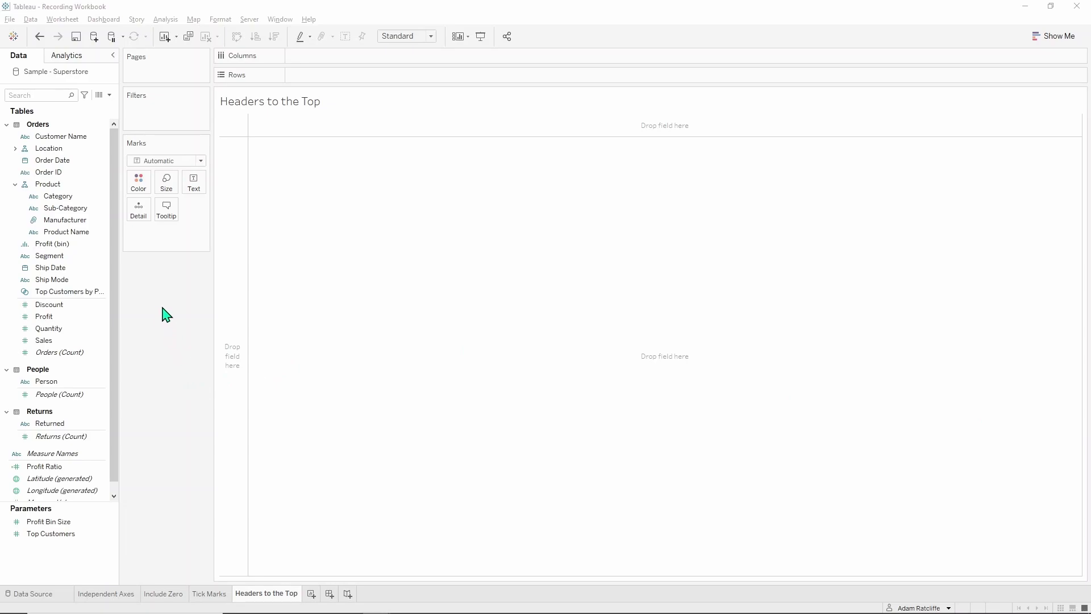
# Step: Plot SUM(Sales) bars for Furniture, Office Supplies and Technology, and widen the bars
pyautogui.moveTo(66, 197); pyautogui.dragTo(334, 66)
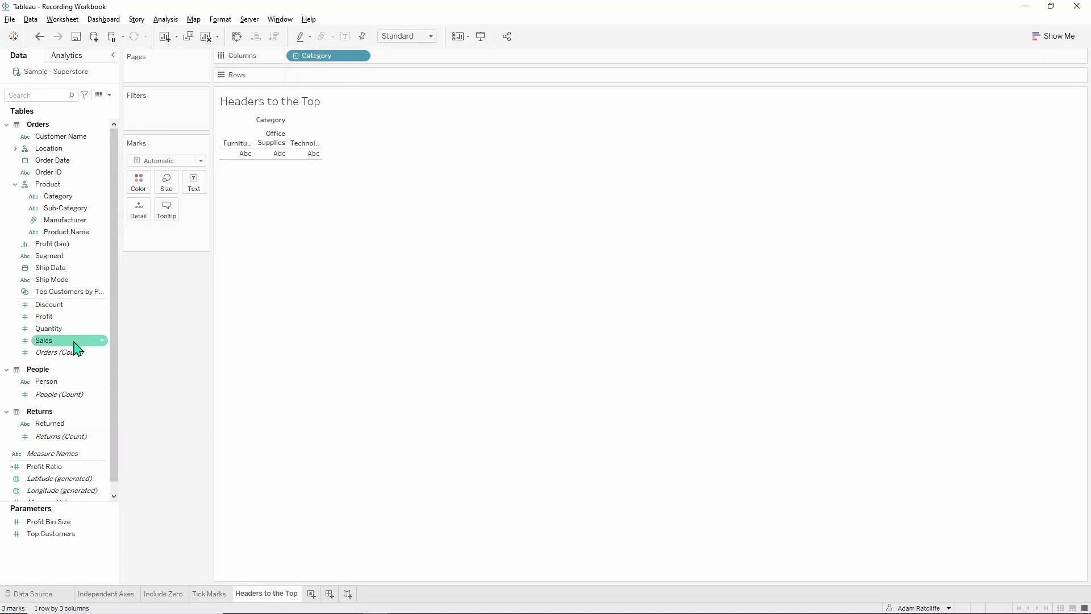
pyautogui.moveTo(77, 348); pyautogui.dragTo(192, 246)
pyautogui.moveTo(340, 79); pyautogui.dragTo(341, 83)
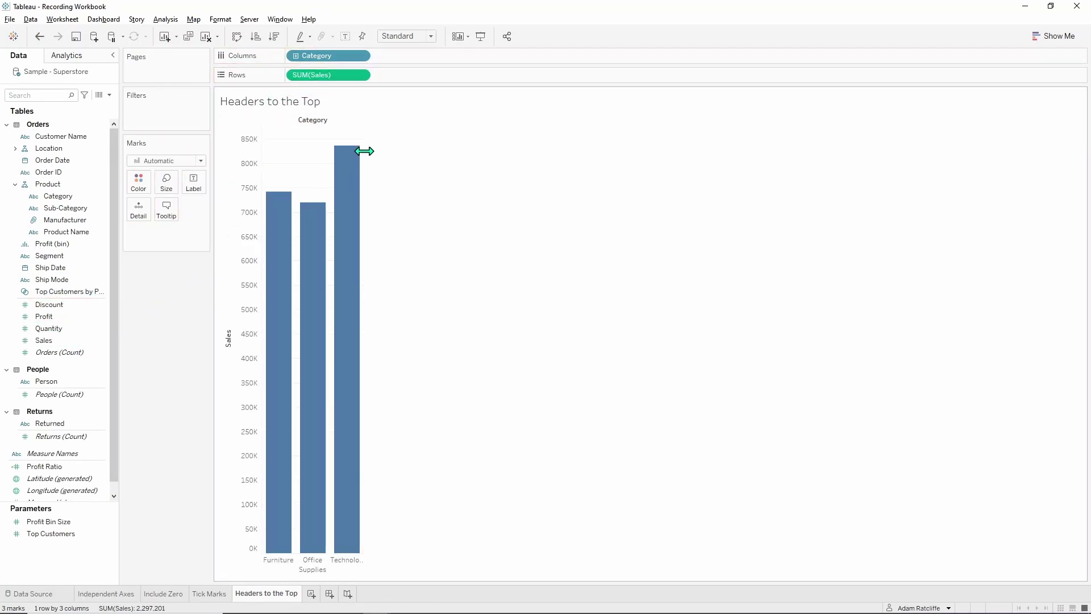
pyautogui.moveTo(364, 151); pyautogui.dragTo(442, 165)
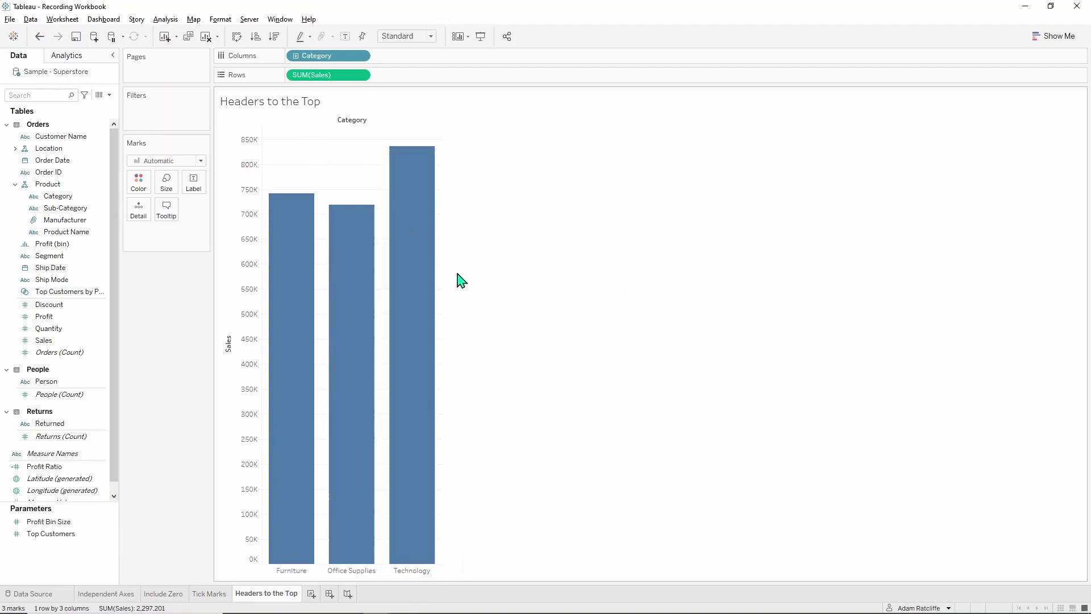
# Step: Open the Table Options dialog through Analysis > Table Layout > Advanced
pyautogui.click(359, 573)
pyautogui.rightClick(359, 573)
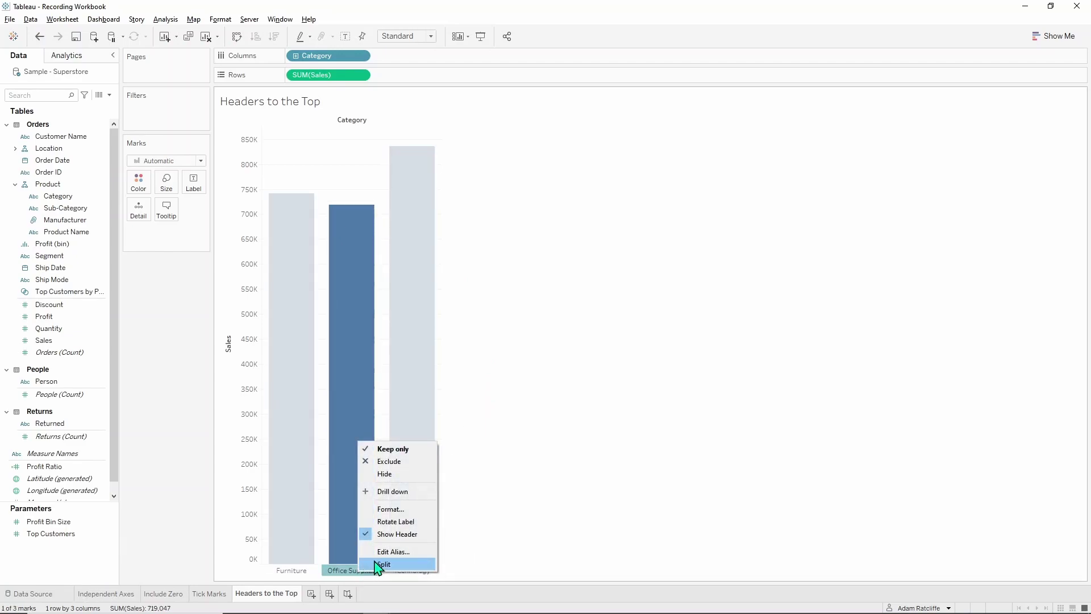
pyautogui.click(496, 368)
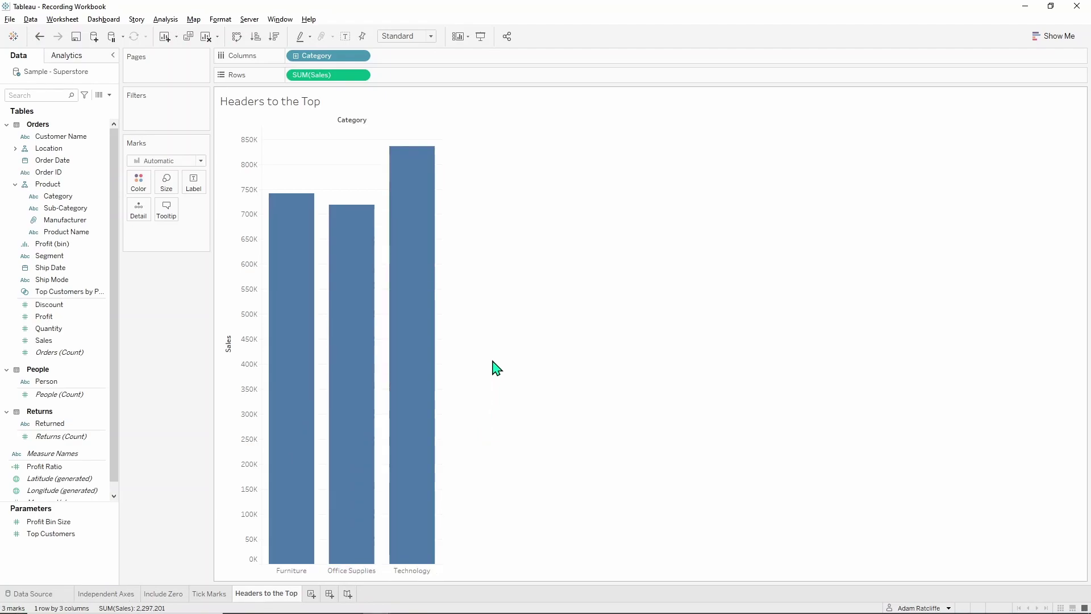
pyautogui.click(165, 19)
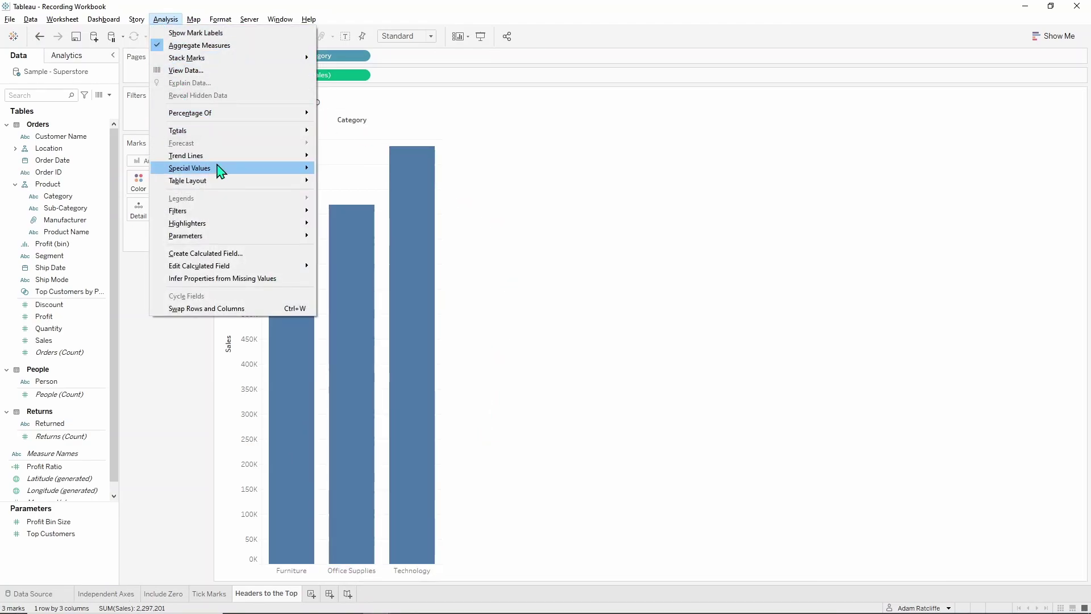
pyautogui.moveTo(218, 183)
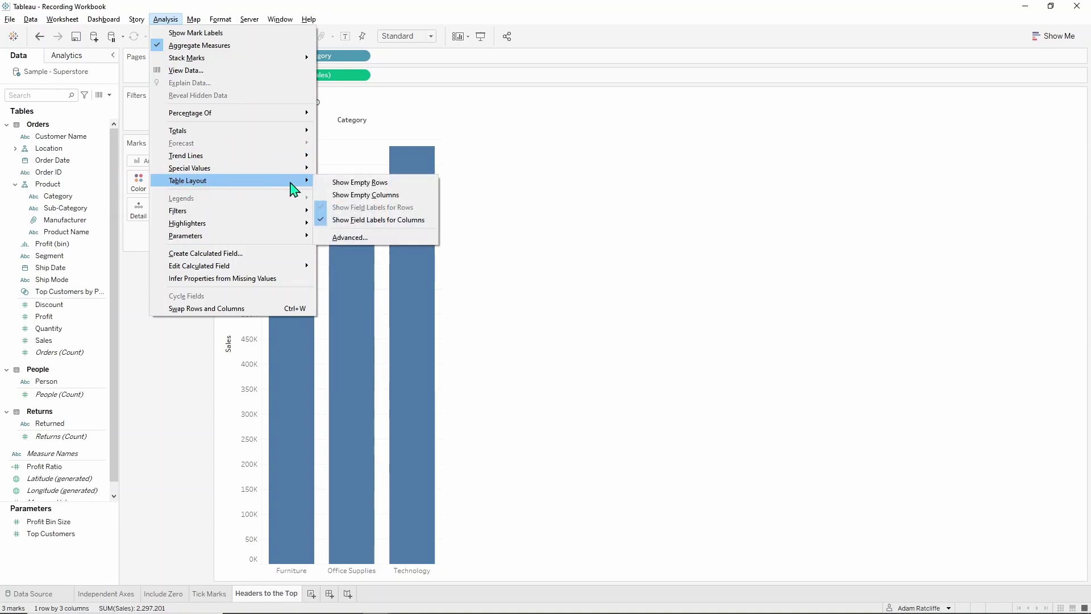
pyautogui.click(395, 238)
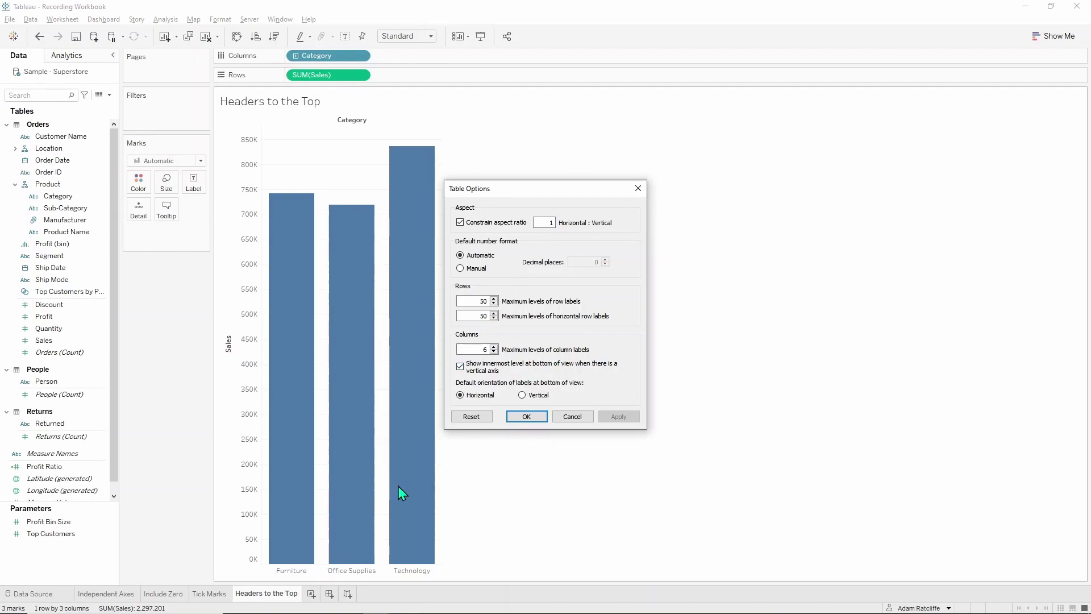
# Step: Turn off 'Show innermost level at bottom of view' in Table Options and apply it
pyautogui.click(461, 367)
pyautogui.click(619, 417)
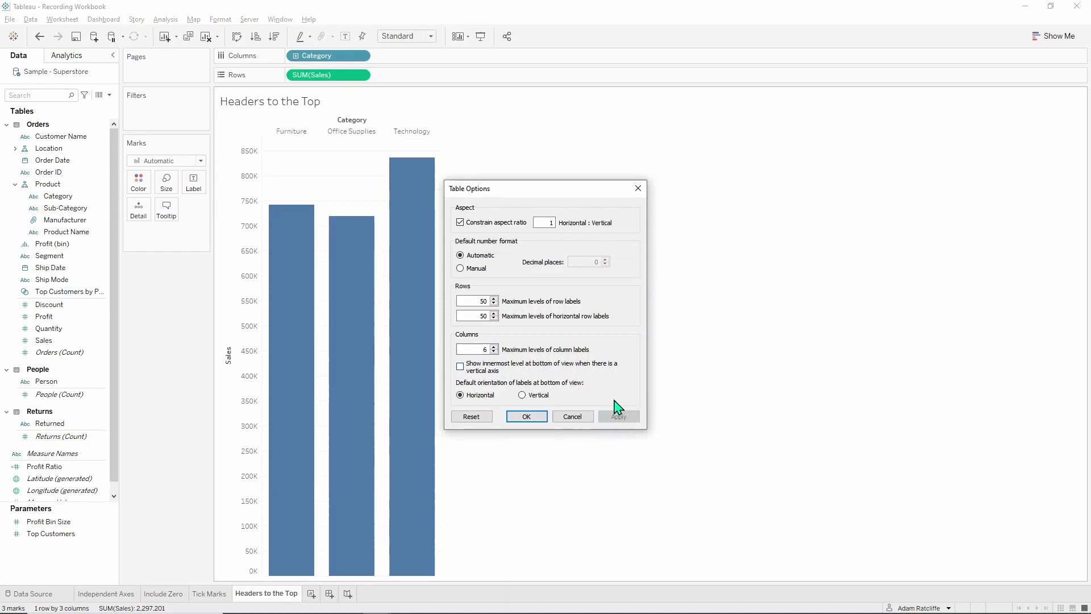